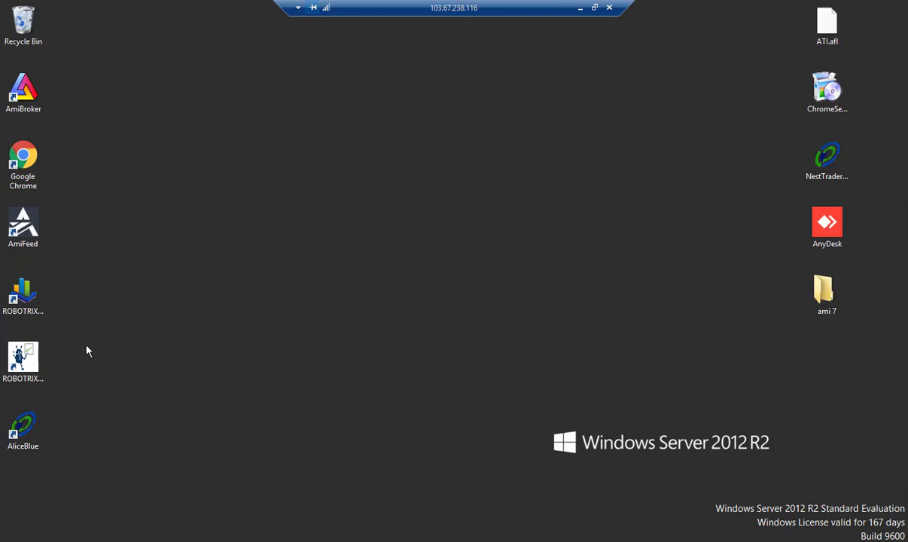
Launch AmiFeed, minimise AmiBroker, and open AliceBlue NEST Trader from the desktop in a maximised window
double_click(19, 219)
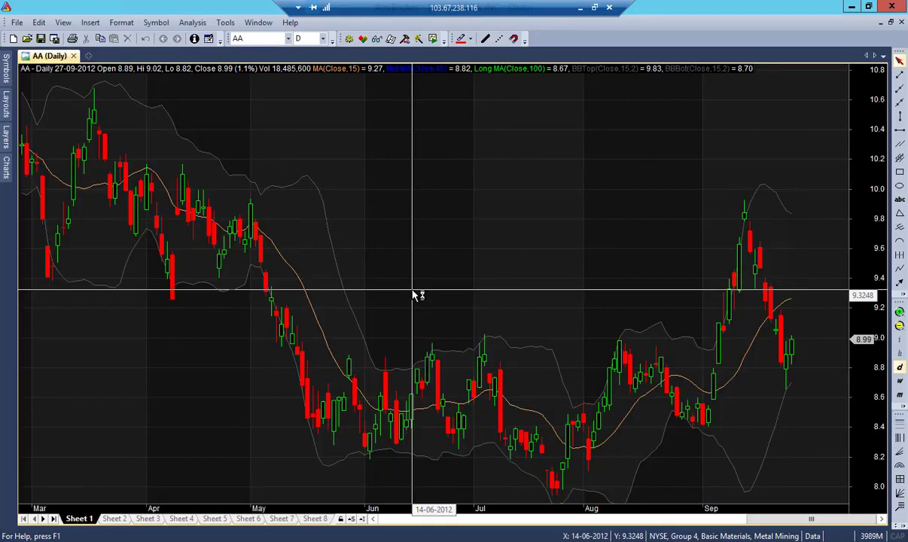
click(851, 6)
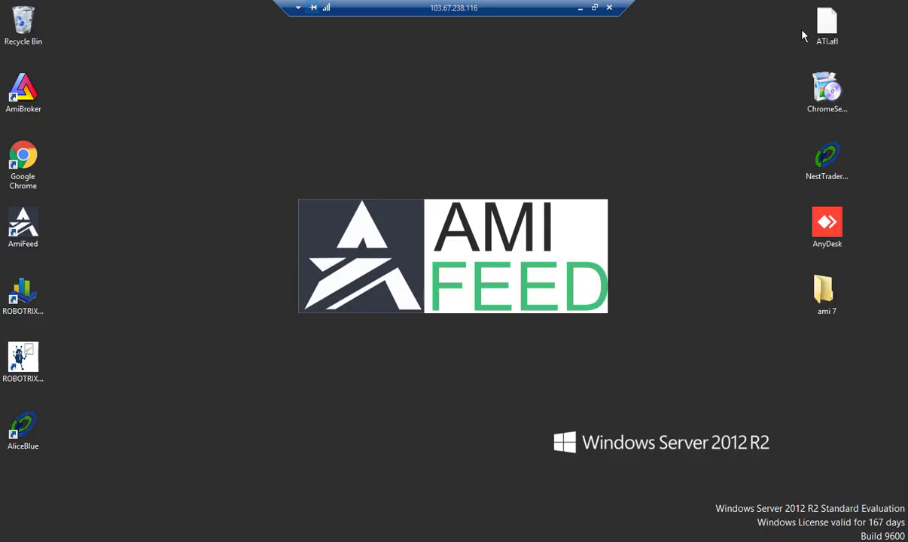
right_click(23, 425)
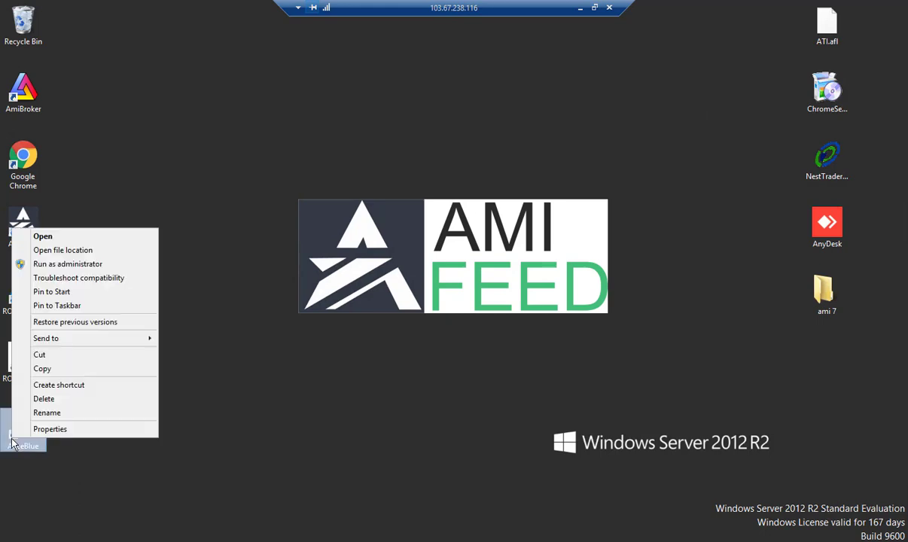
click(90, 236)
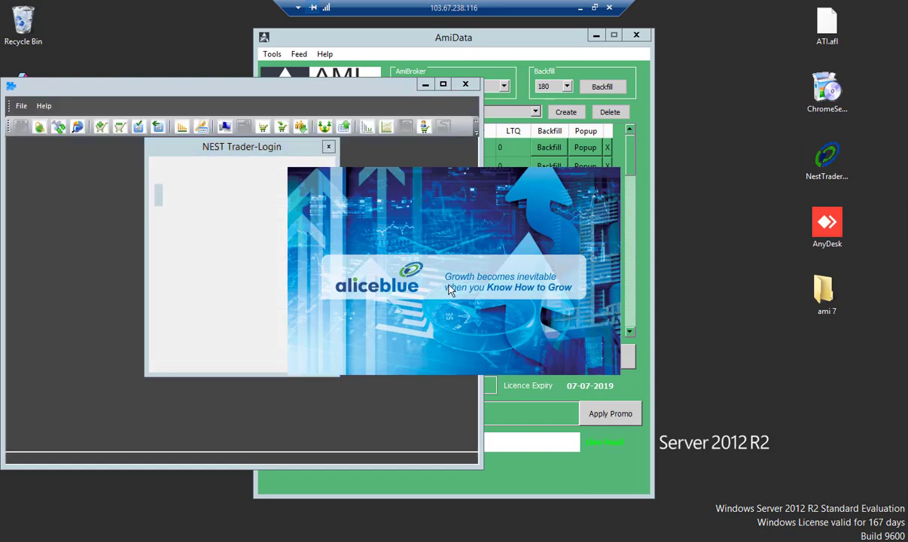
click(443, 85)
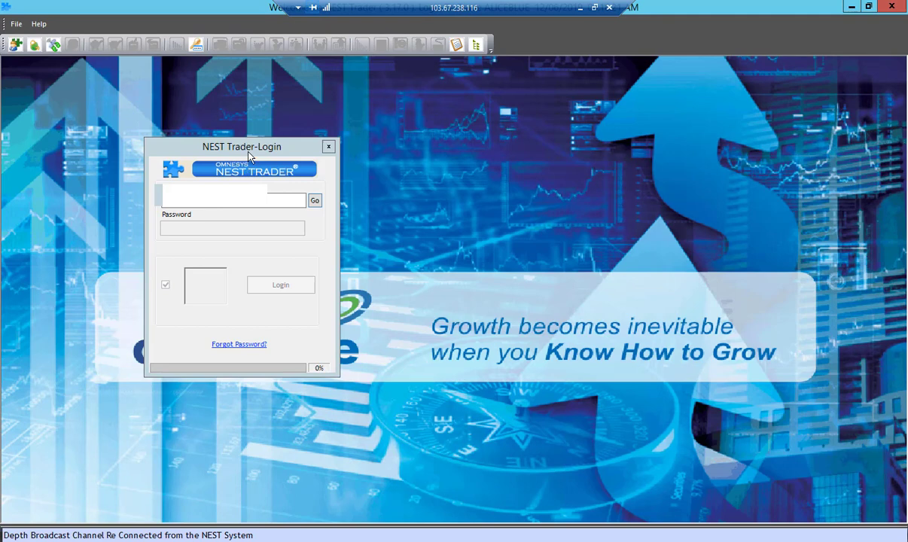
Log in to NEST Trader with the account password and continue with the NFO, CDS and MCX scrip downloads
click(315, 200)
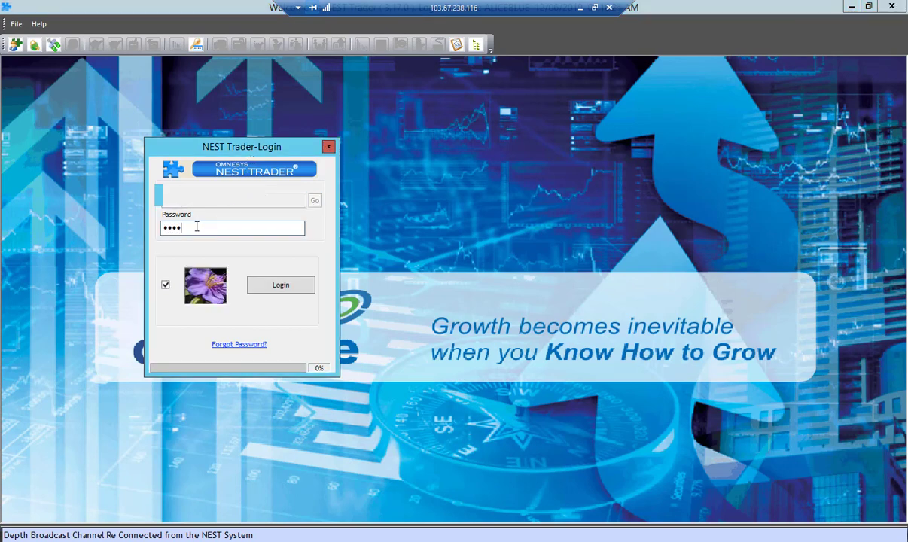
text(••••••••)
key(Return)
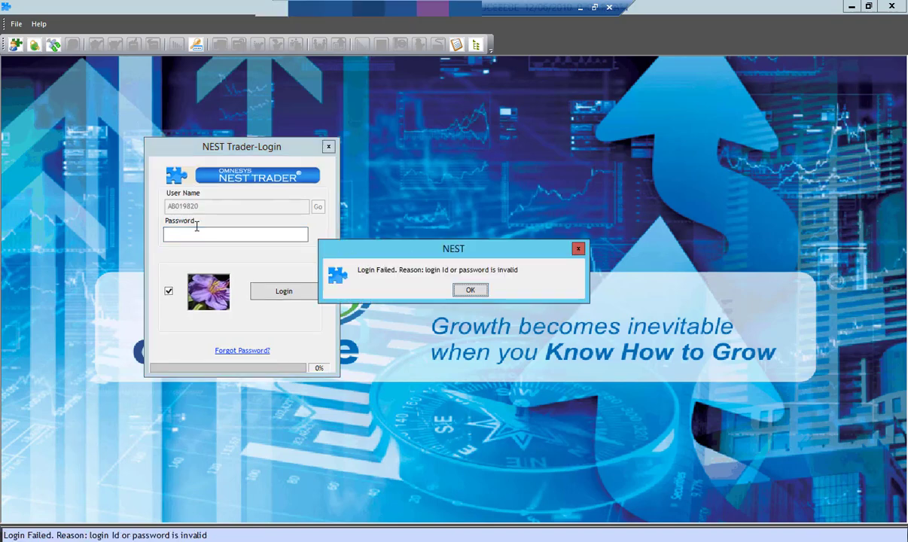
key(Return)
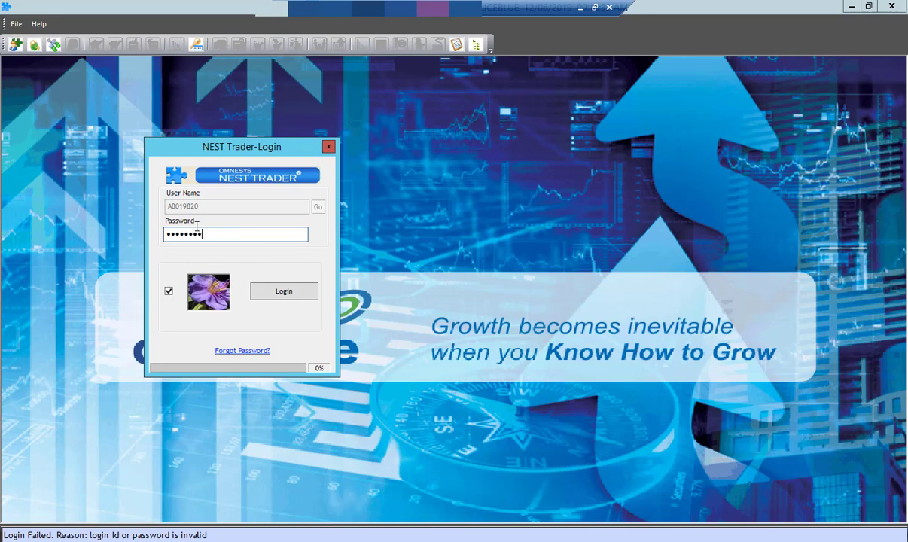
key(Return)
key(Return)
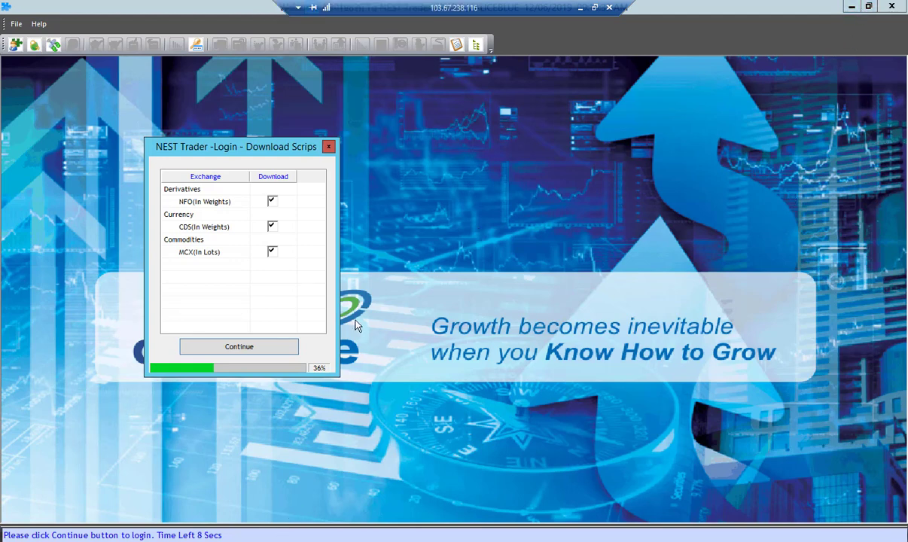
click(233, 346)
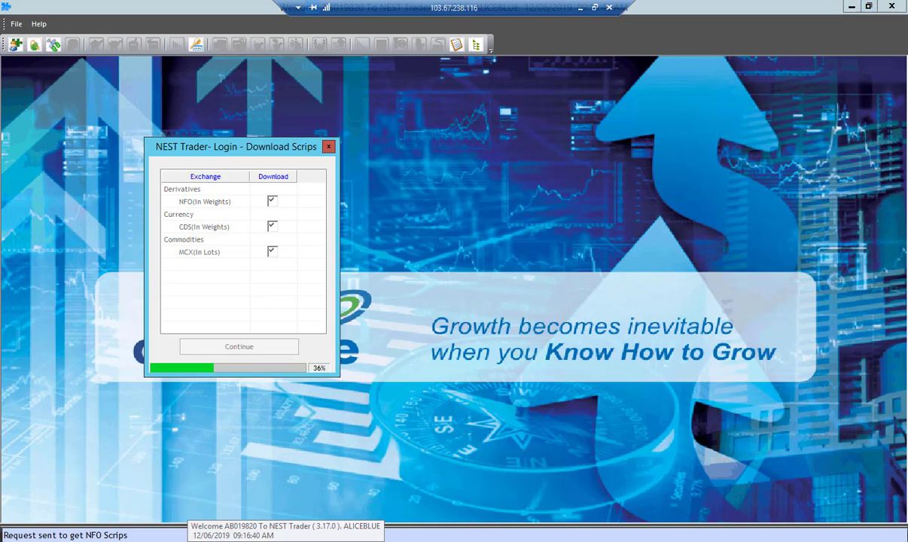
Minimise NEST Trader, switch to AmiBroker and close the CRUDEOIL-I 5-minute chart
click(851, 12)
right_click(528, 538)
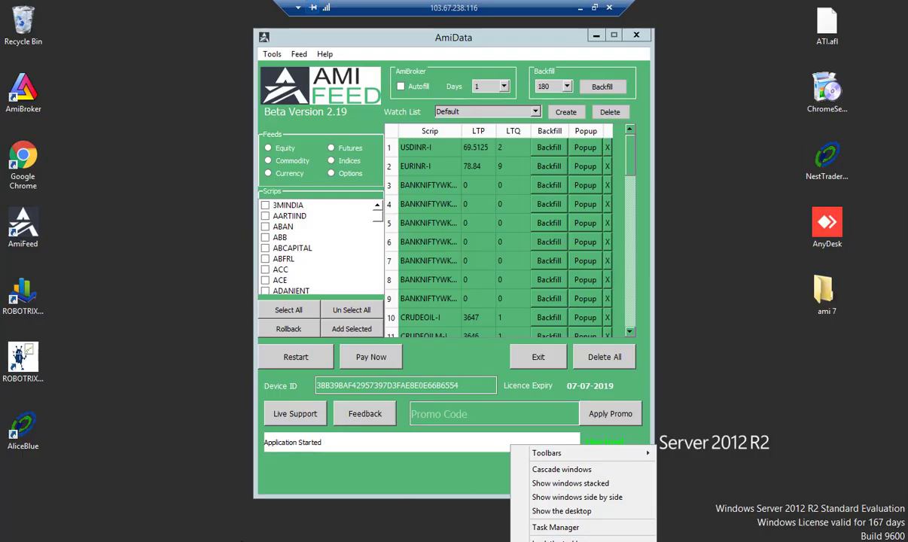
key(Escape)
key(alt+Tab)
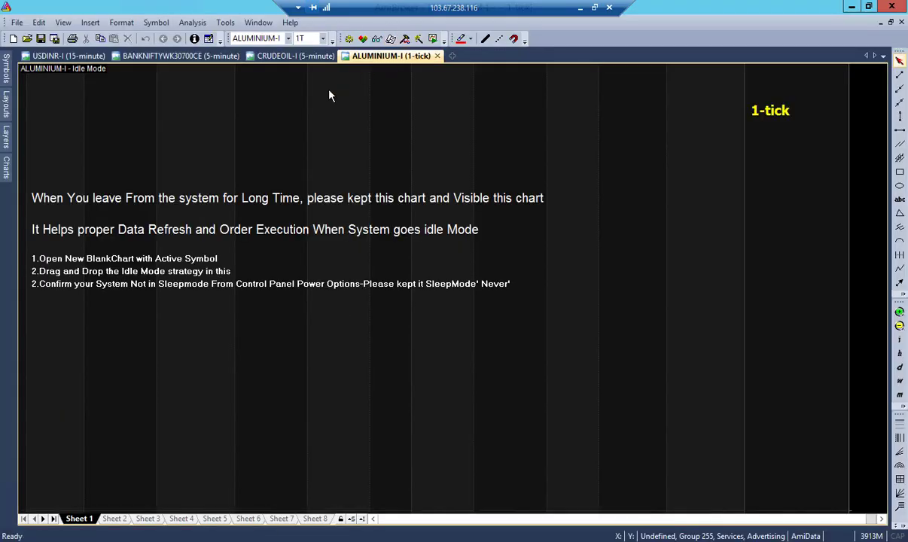
click(289, 55)
click(346, 55)
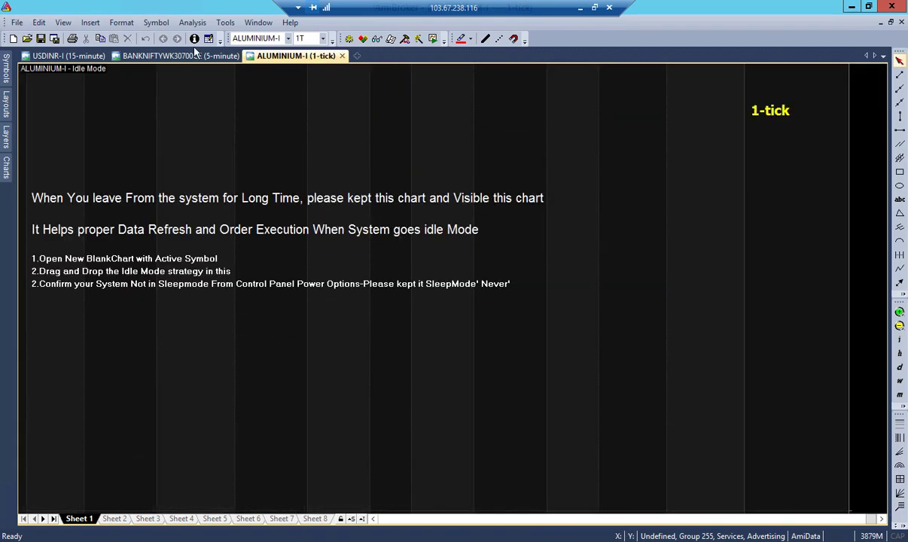
Look over the open BANKNIFTYWK30700CE 5-minute and USDINR-I 15-minute charts
click(215, 56)
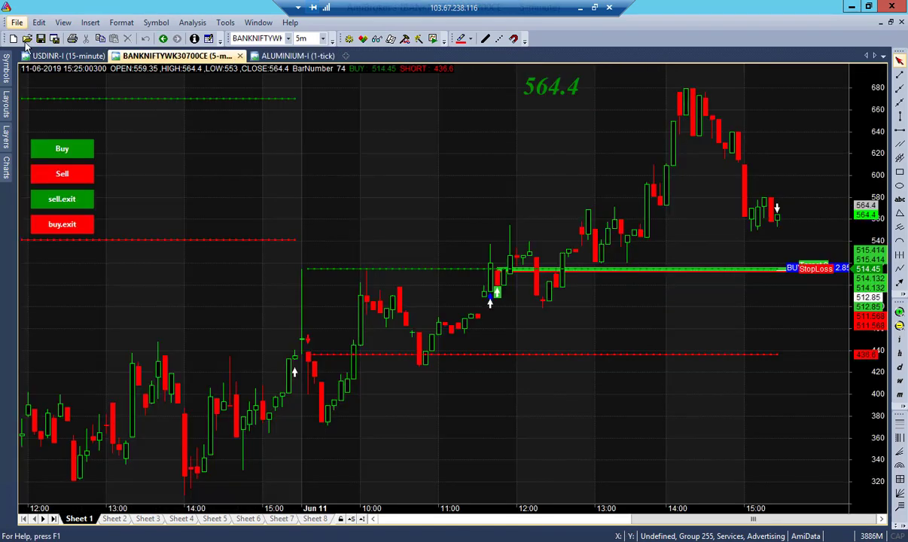
click(105, 60)
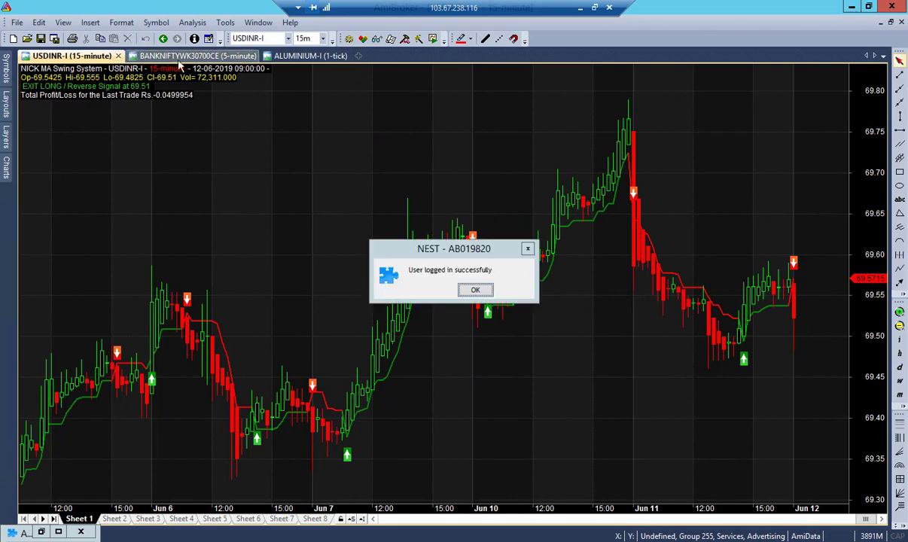
click(202, 59)
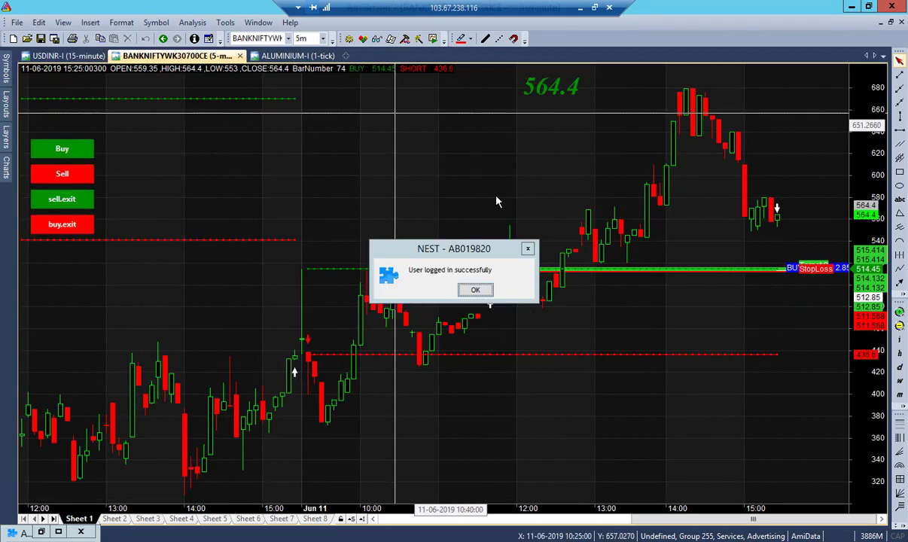
Dismiss the NEST login message and close the Admin Positions and Download Scrips windows in NEST Trader
click(474, 291)
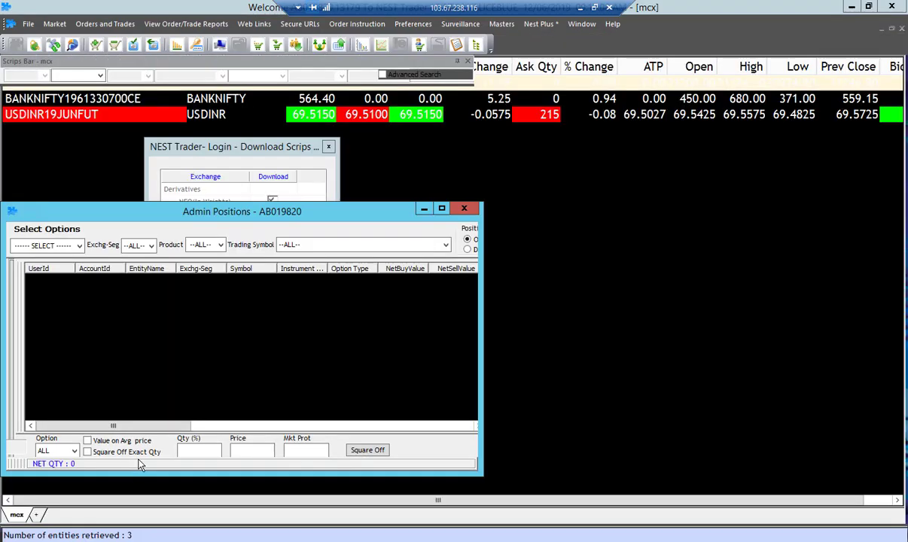
click(464, 209)
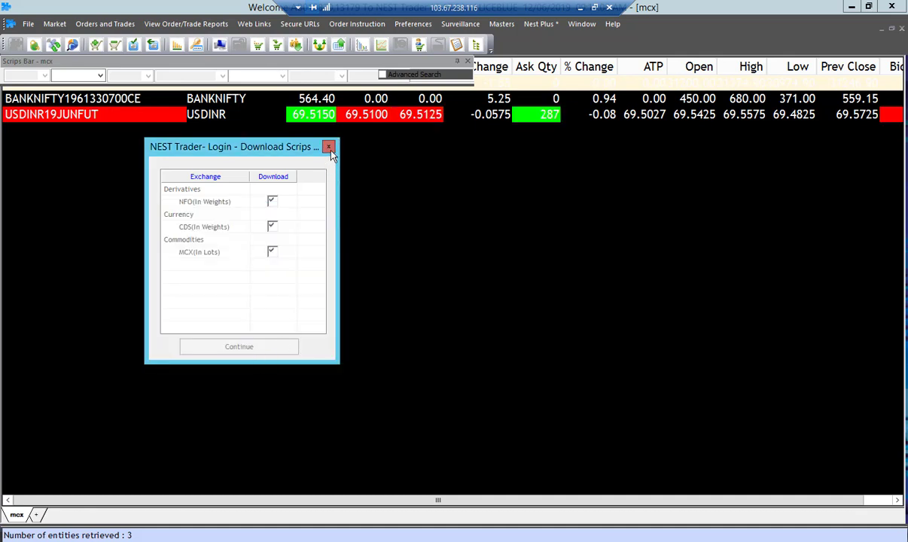
click(328, 146)
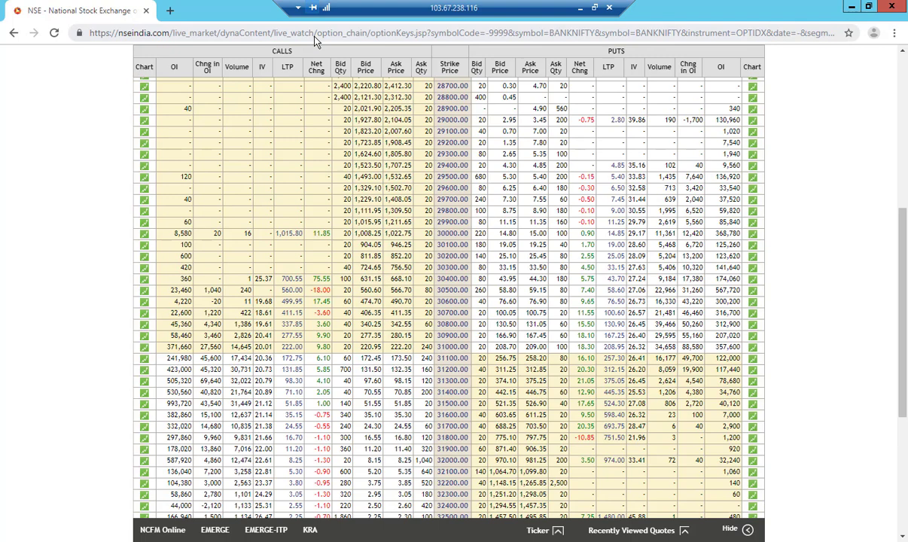
Open the Equity Derivatives option chain on nseindia.com in Chrome and dismiss the Java update notice
click(316, 33)
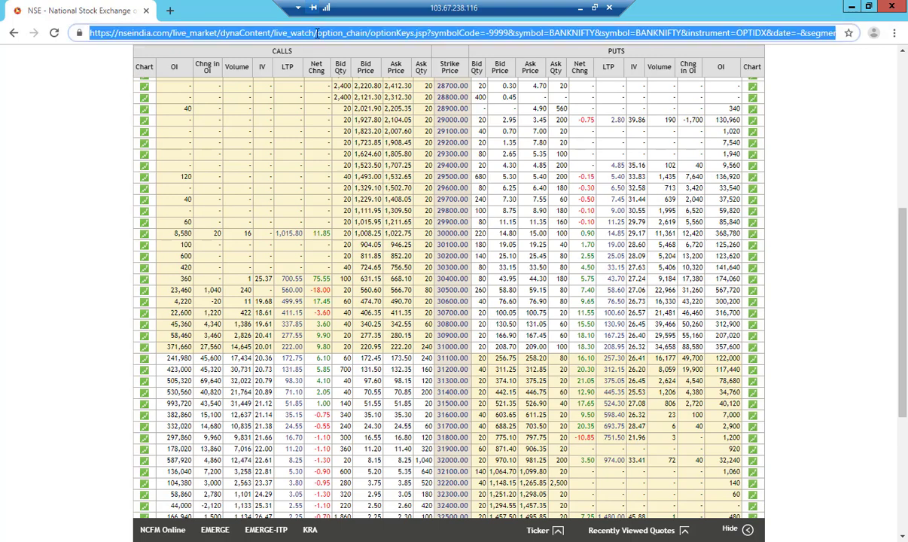
text(nse)
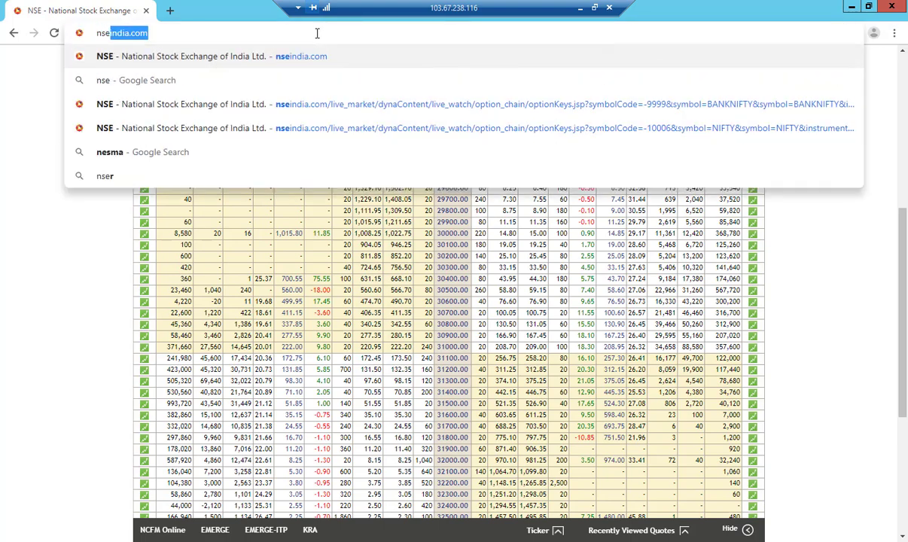
key(Return)
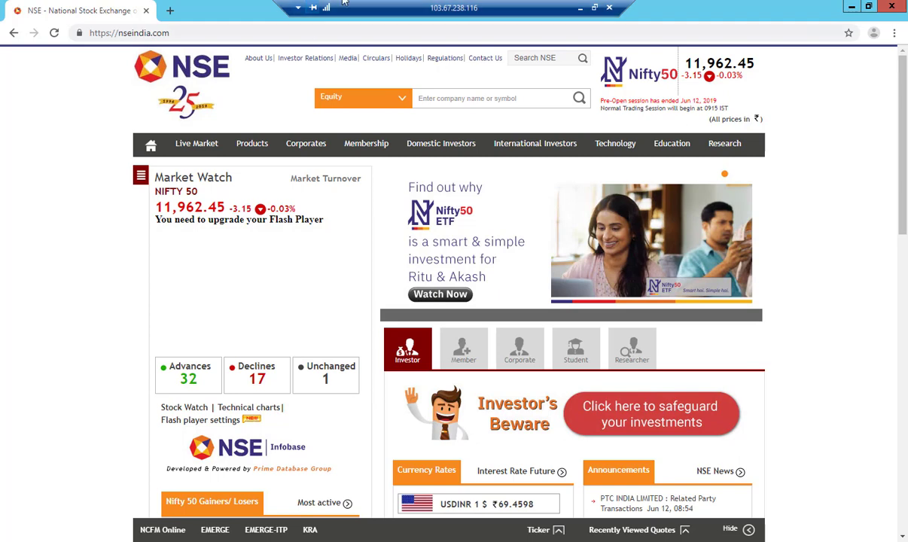
click(196, 143)
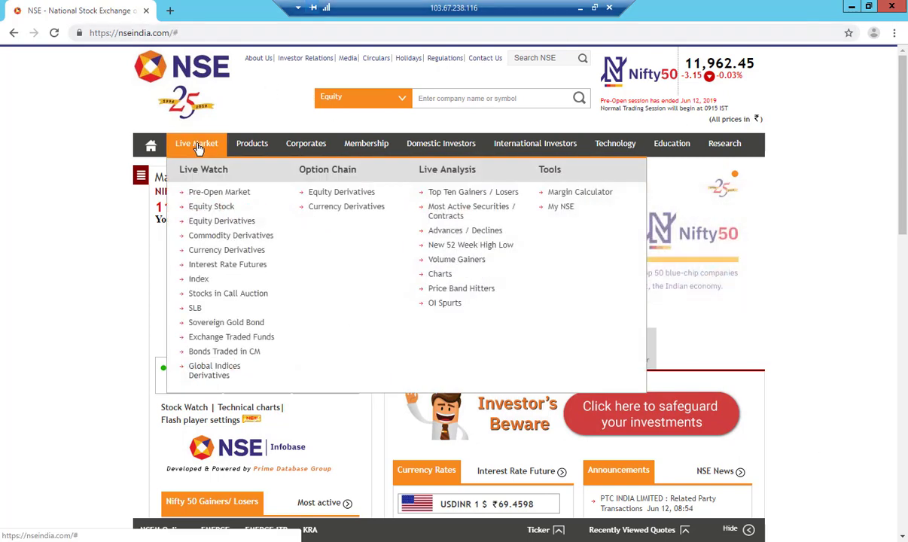
click(334, 195)
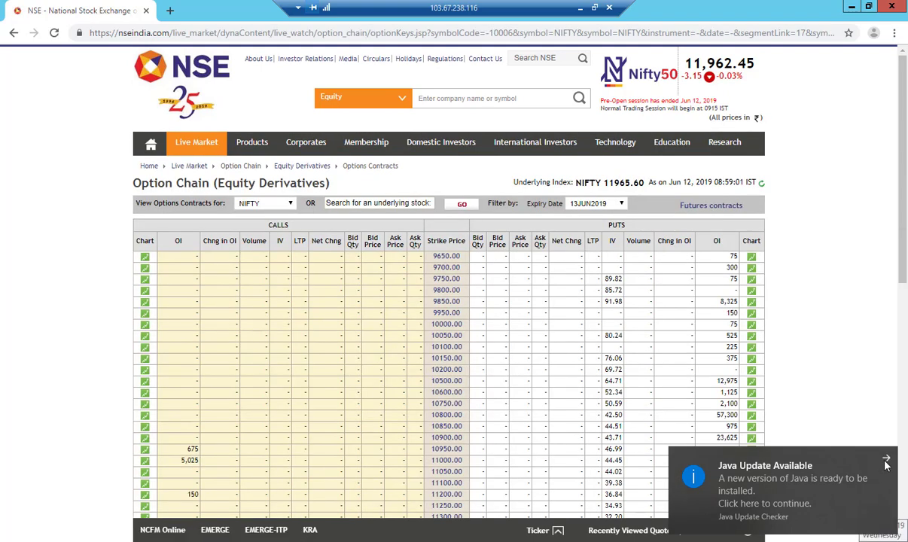
click(886, 460)
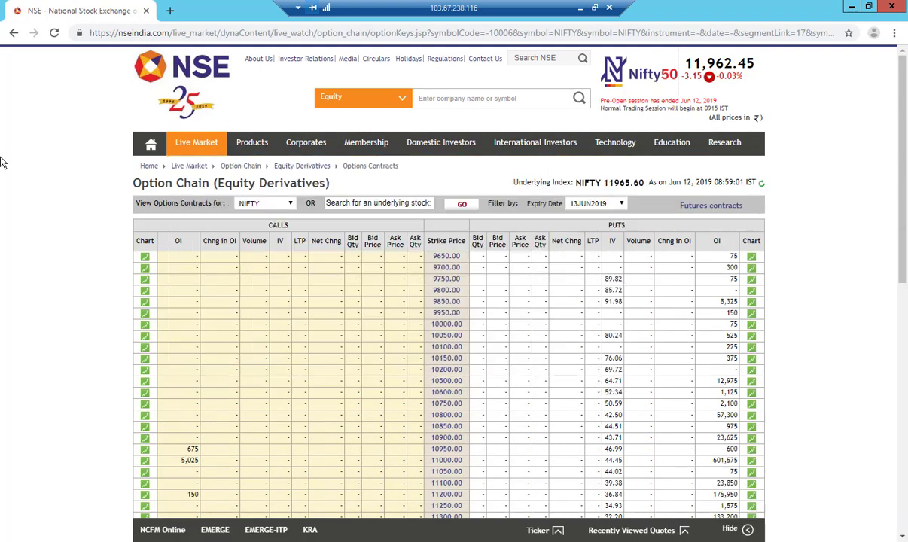
Show the option chain for BANKNIFTY and refresh its data
click(244, 204)
click(254, 249)
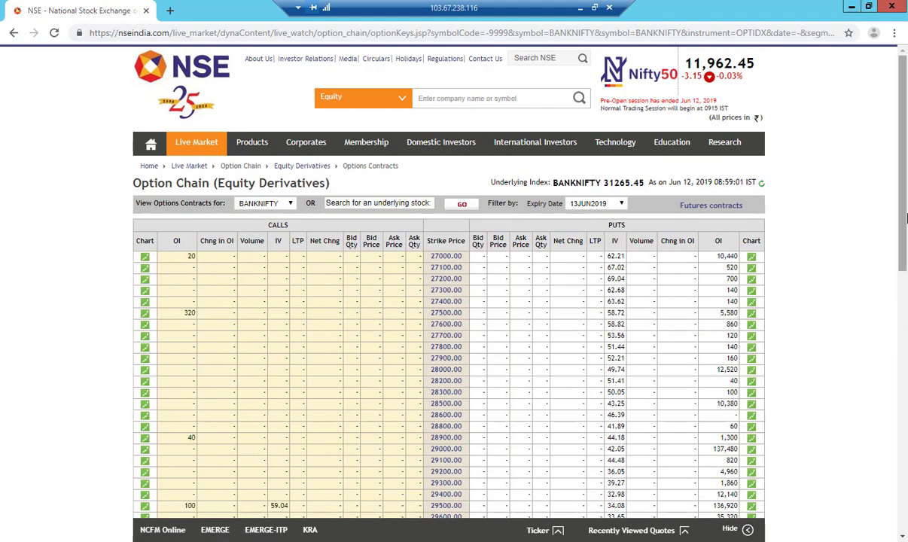
scroll(906, 218, down, 2)
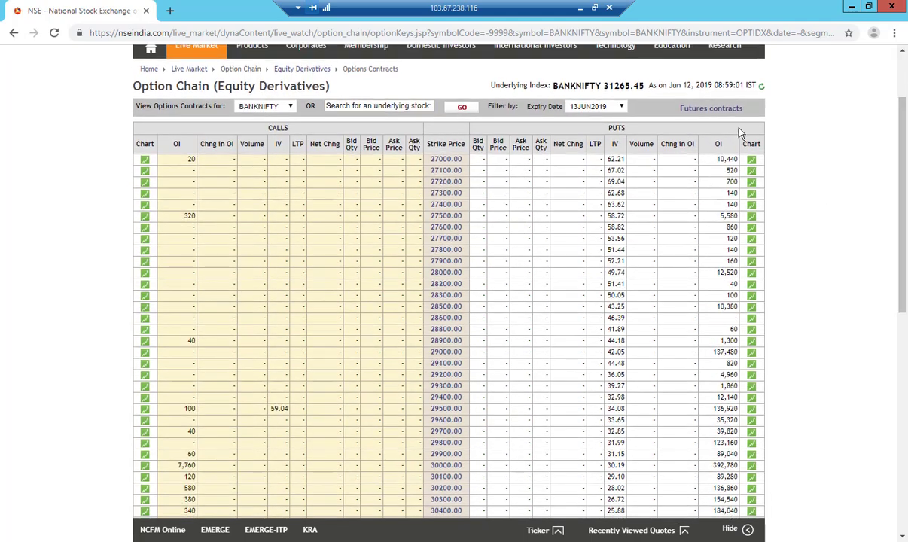
click(760, 86)
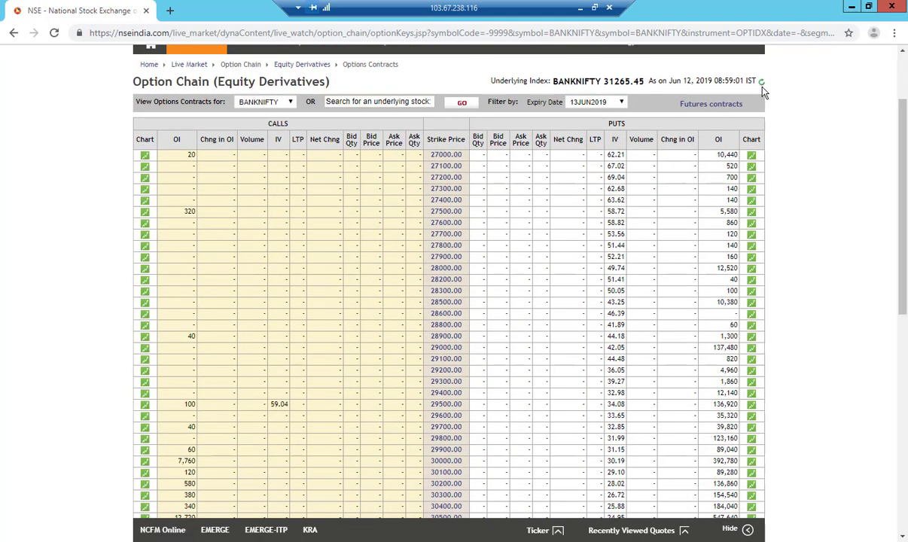
click(761, 85)
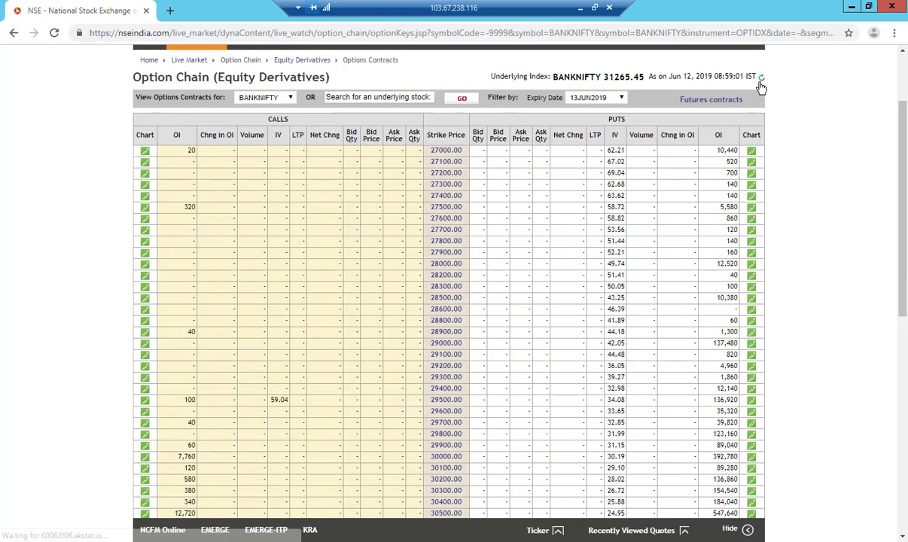
click(760, 84)
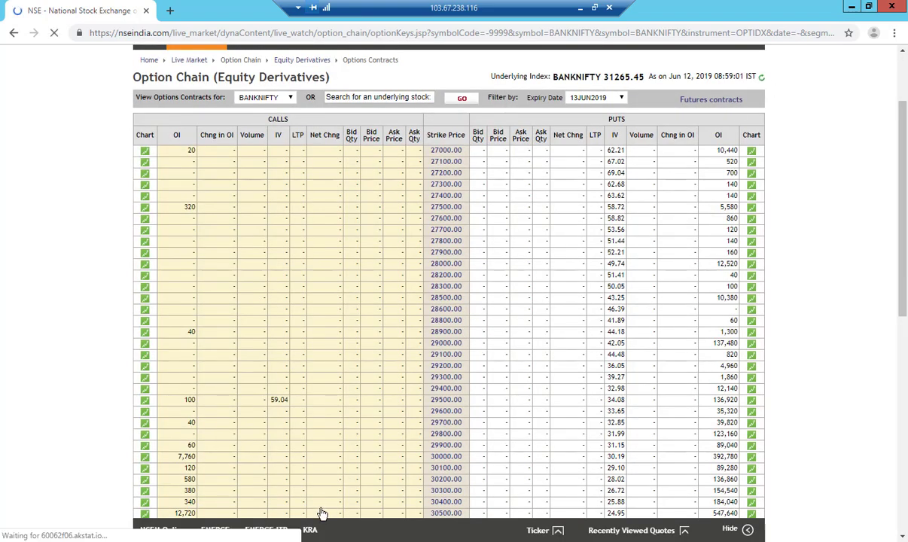
Minimise the NEST Trader, Chrome and remaining full-screen windows, and launch ROBOTRIX_TRADE from the desktop
key(alt+Tab)
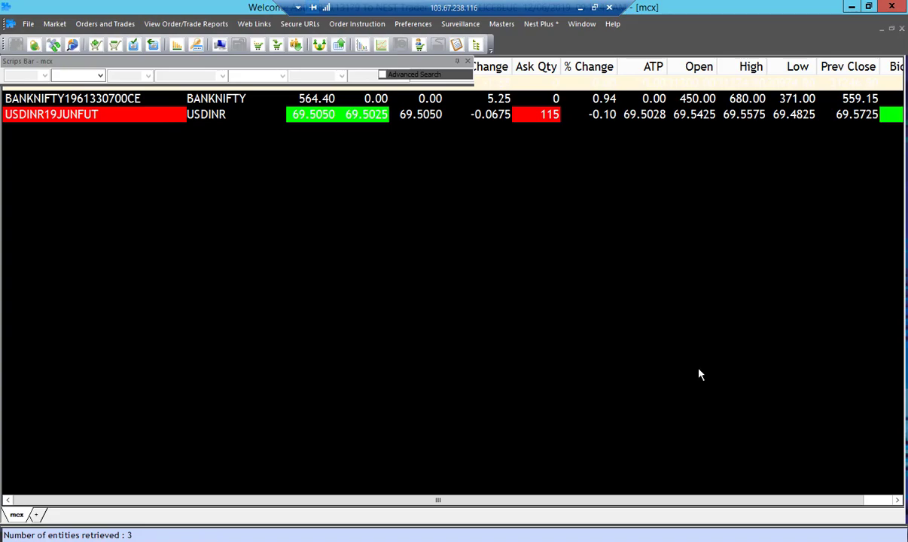
click(851, 6)
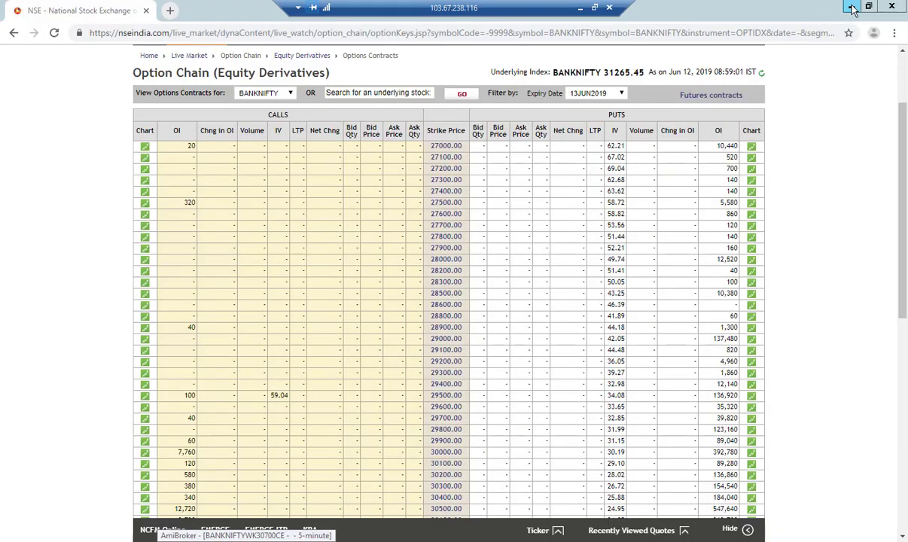
click(852, 6)
click(802, 8)
click(23, 357)
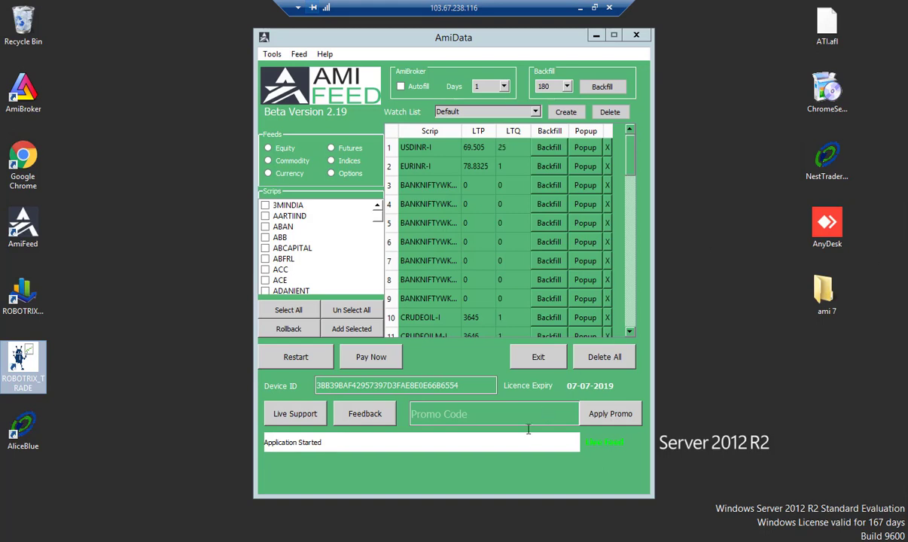
right_click(688, 132)
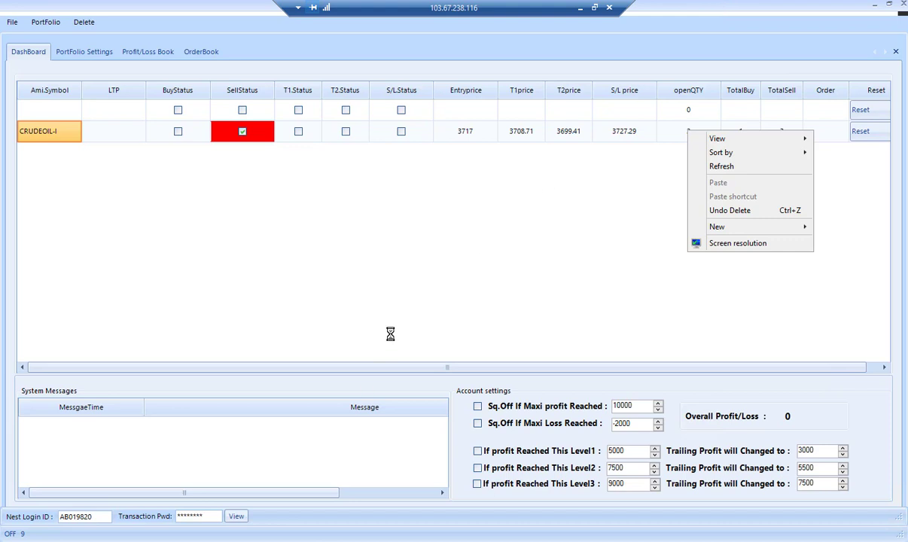
click(397, 311)
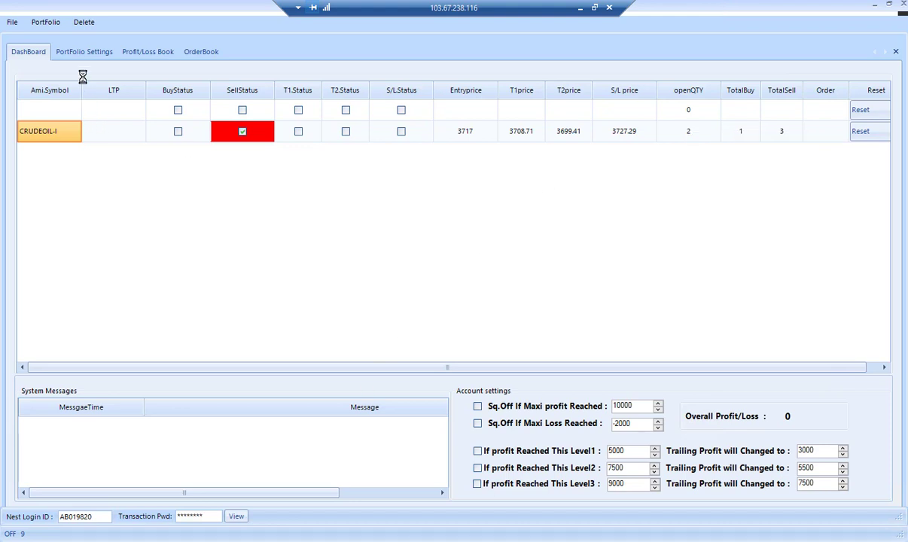
Delete the existing dashboard, profit/loss book and order book entries in ROBOTRIX Trade
click(88, 24)
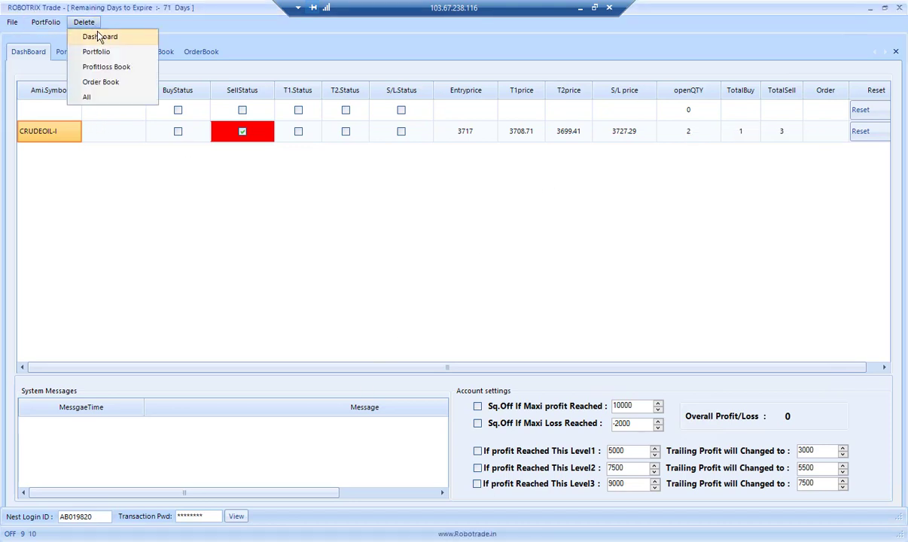
click(96, 35)
click(90, 23)
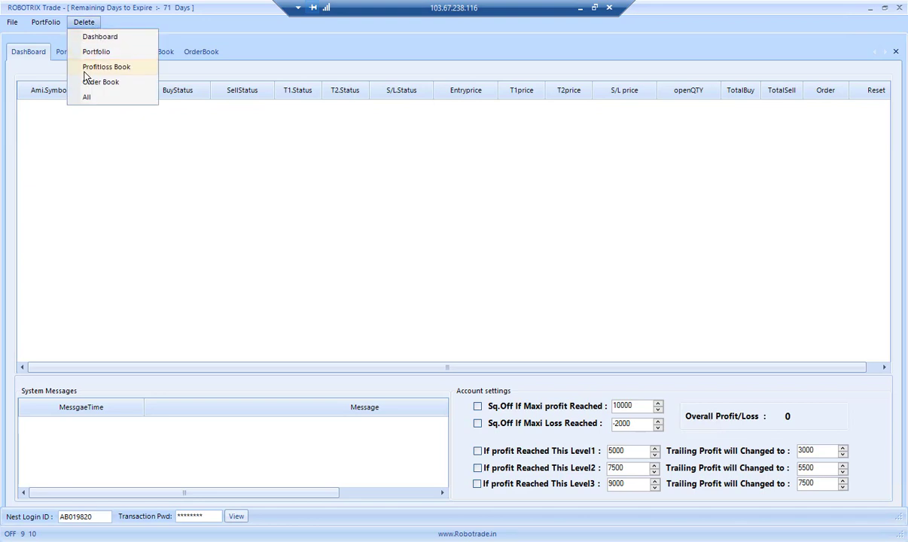
click(81, 67)
click(88, 24)
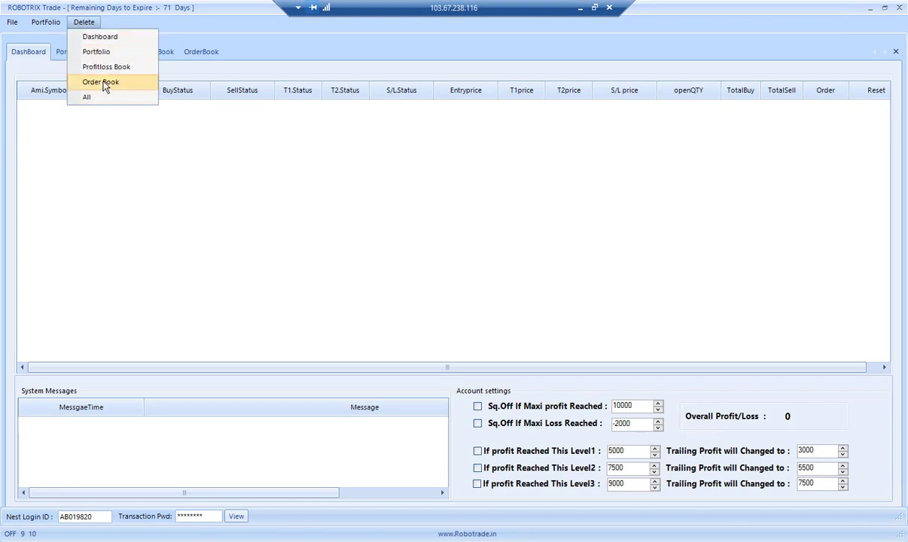
click(88, 83)
Show the portfolio settings and widen the AmiBroker Symbol, Nest Symbol and Strike price columns
click(84, 52)
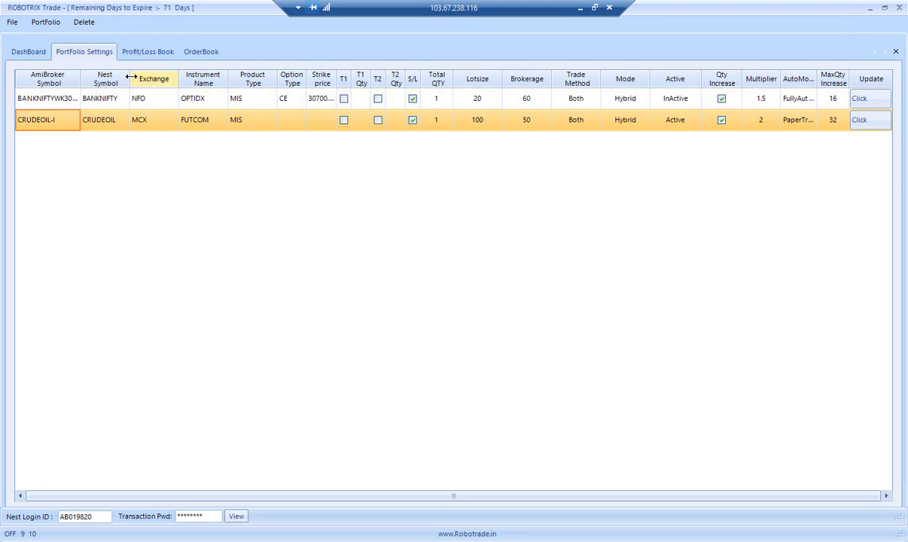
drag(129, 77, 146, 77)
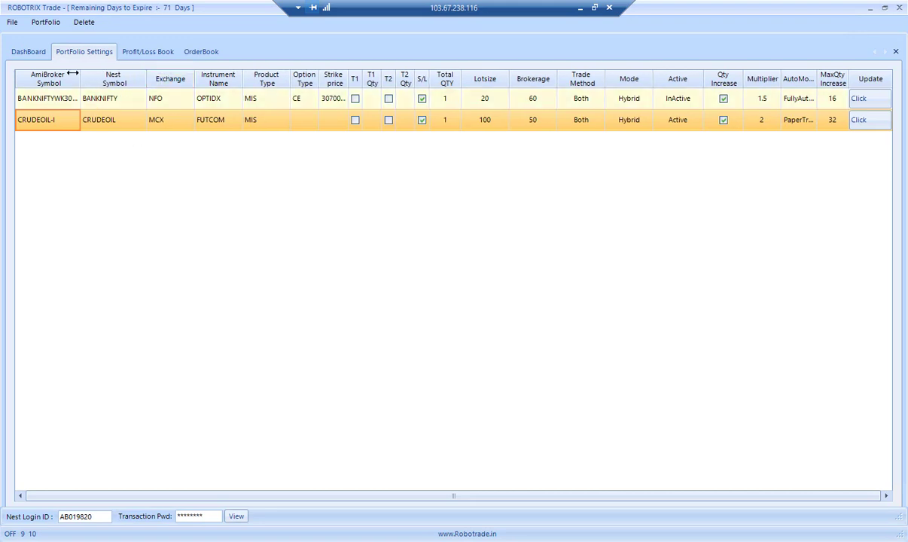
drag(80, 79, 112, 82)
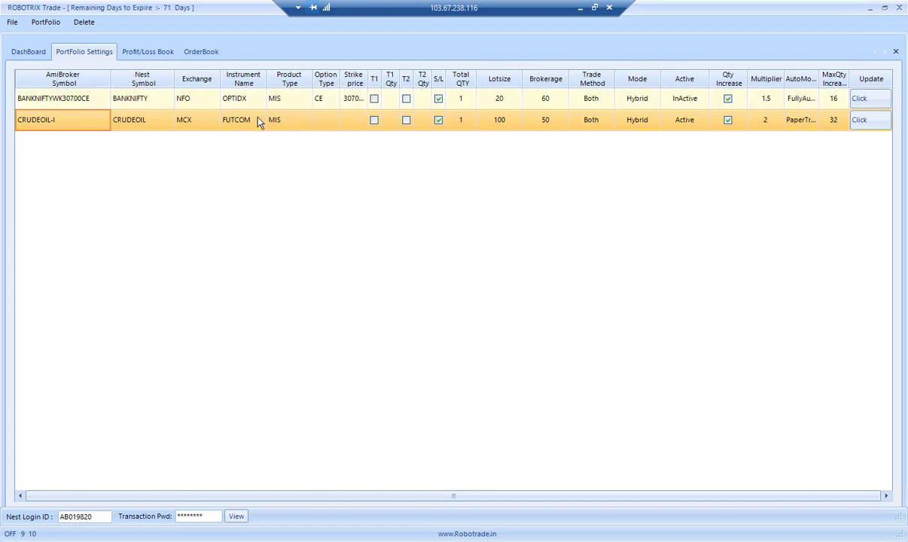
drag(367, 79, 381, 80)
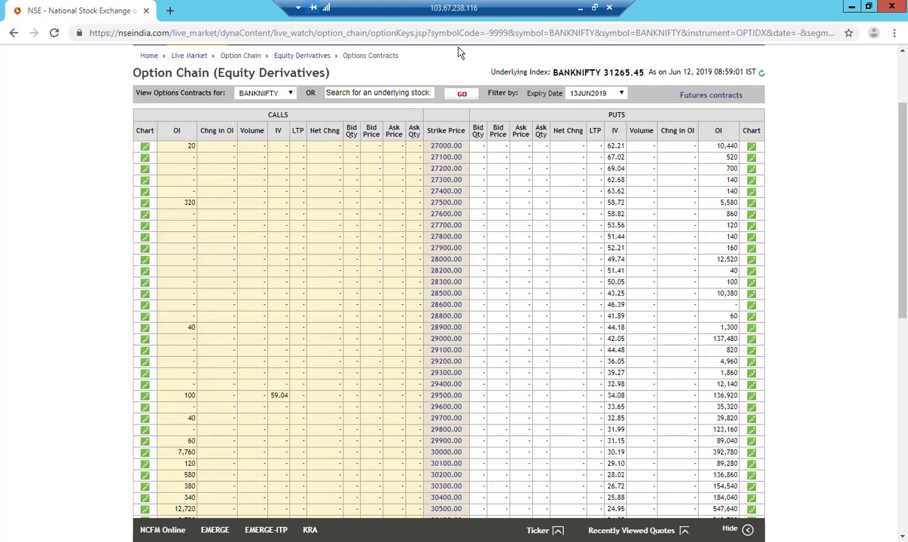
Switch to Chrome and reload the BANKNIFTY option chain page
click(462, 34)
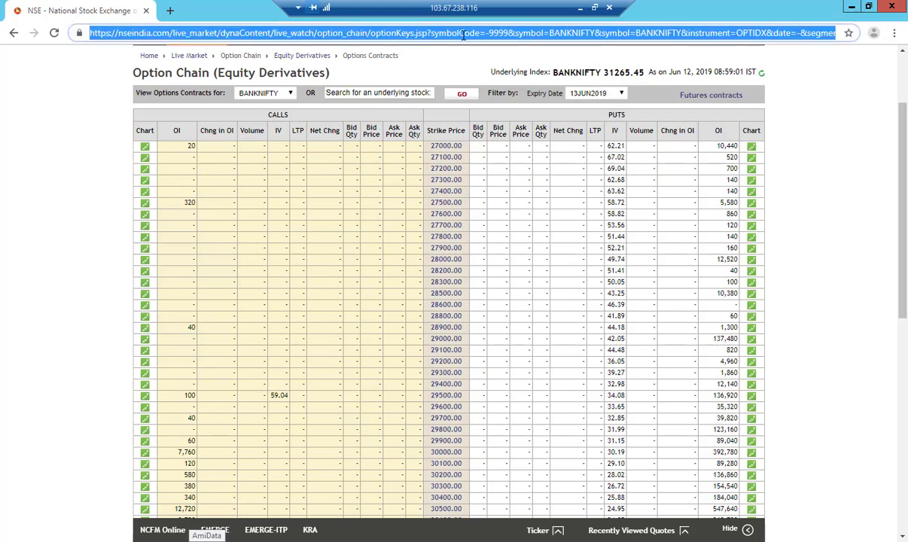
key(Return)
click(595, 7)
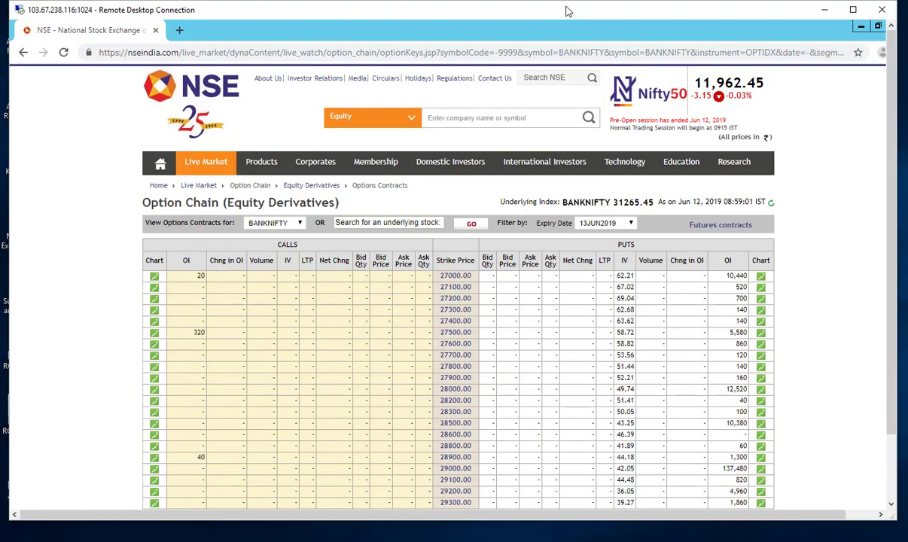
click(853, 10)
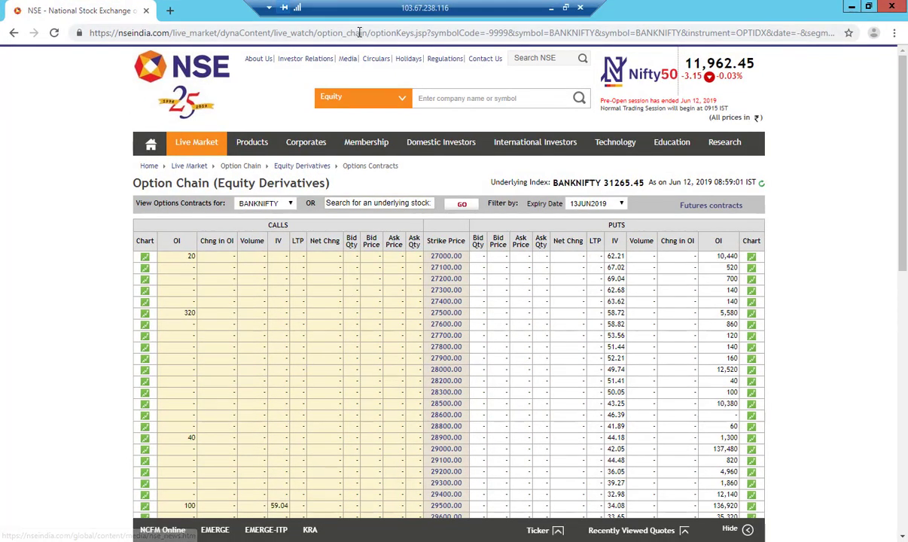
click(551, 8)
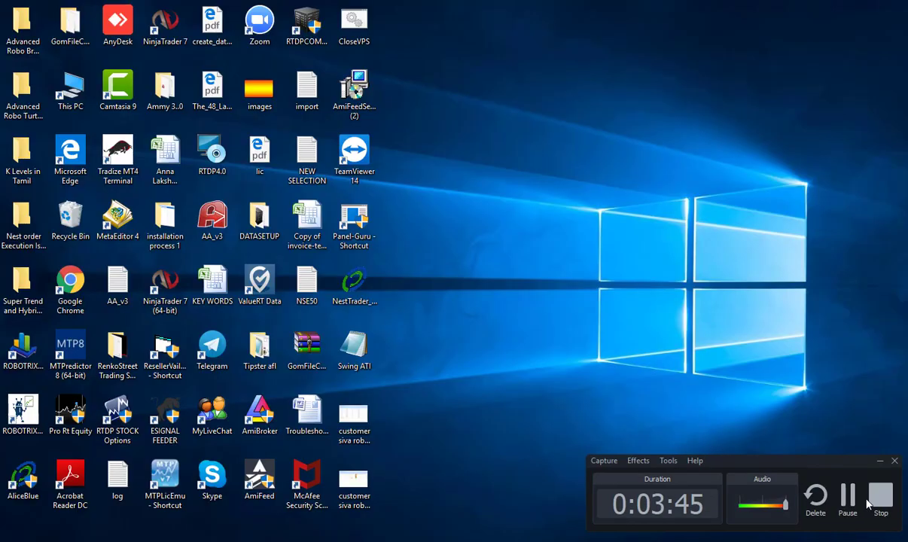
key(alt+Tab)
double_click(805, 9)
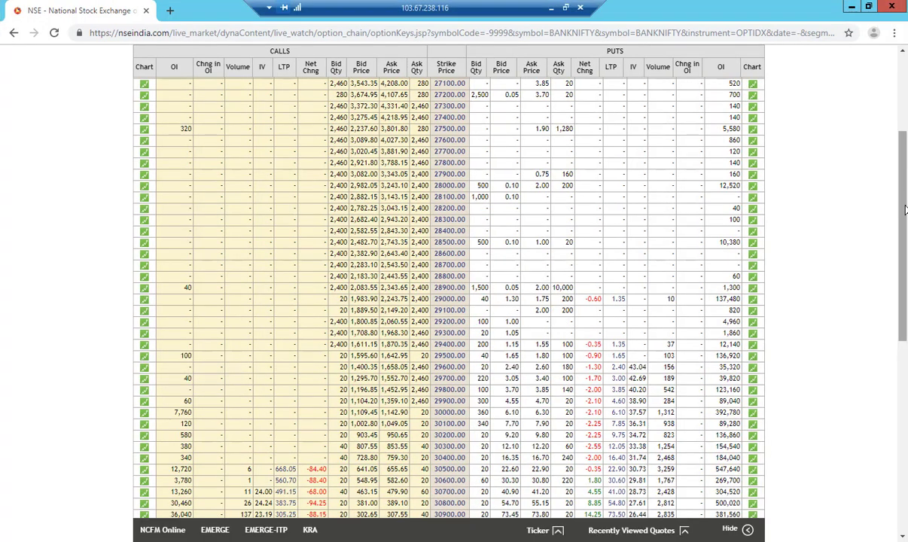
Go to the nseindia.com home page and open the Equity Derivatives option chain from there
scroll(906, 155, up, 3)
click(562, 32)
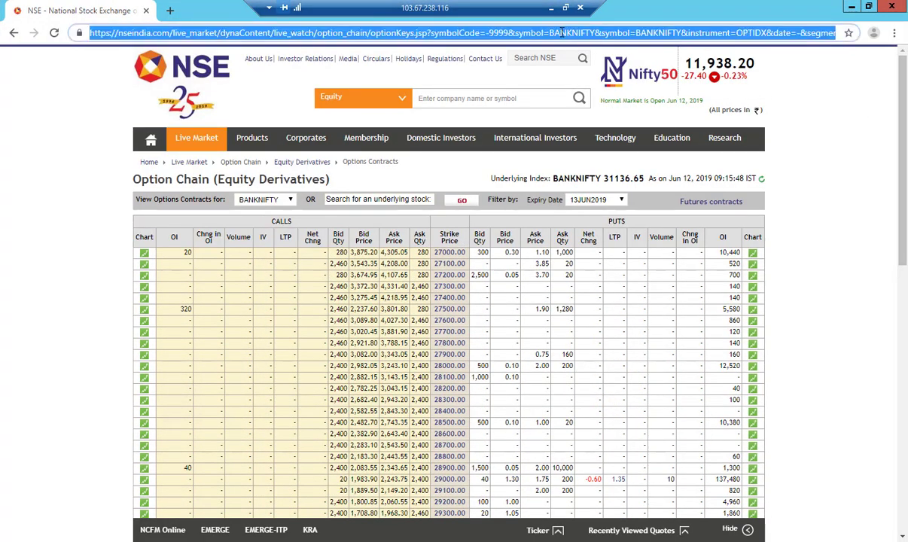
text(nse)
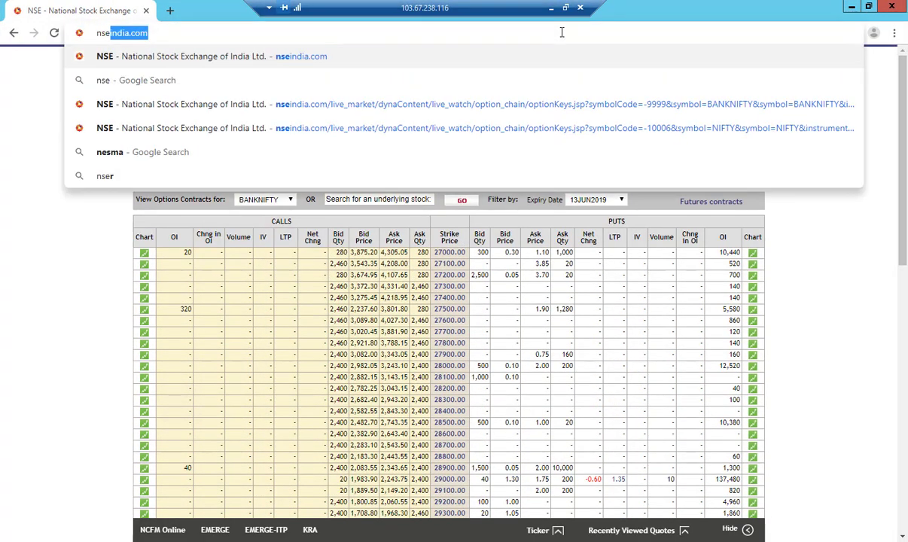
key(Return)
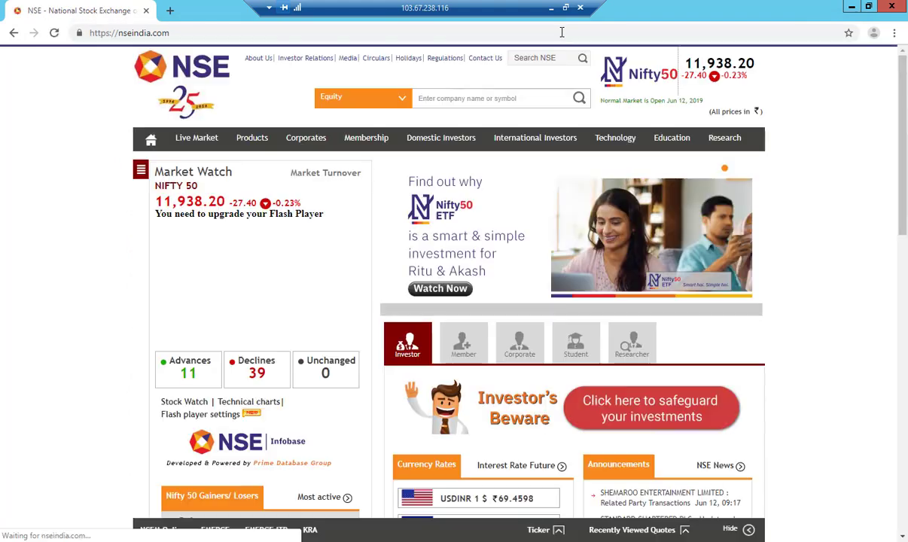
mouse_move(226, 155)
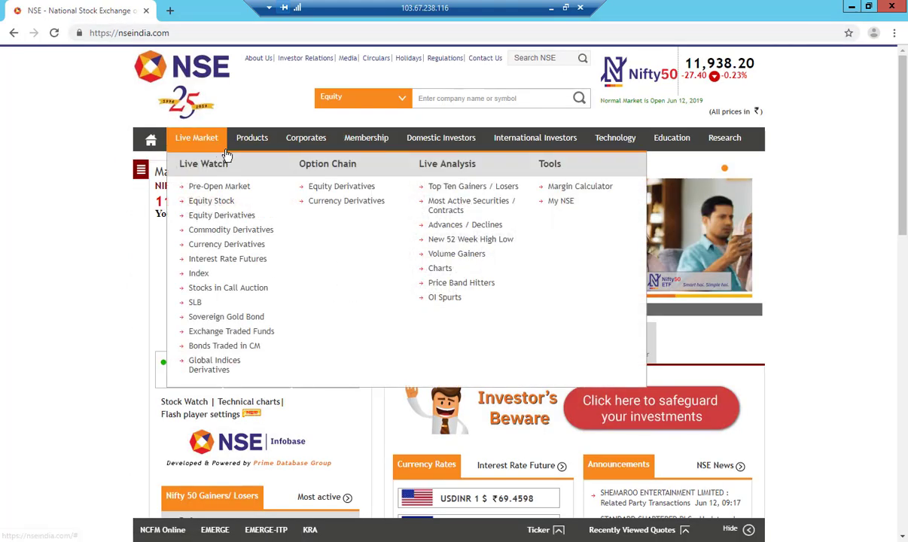
click(334, 188)
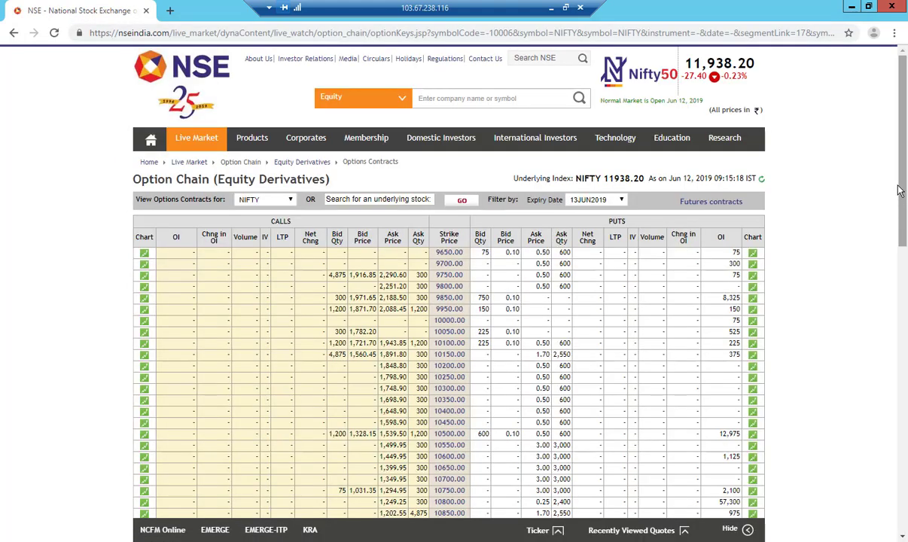
Show the option chain for BANKNIFTY and examine the call ask price at the 30800 strike
click(257, 198)
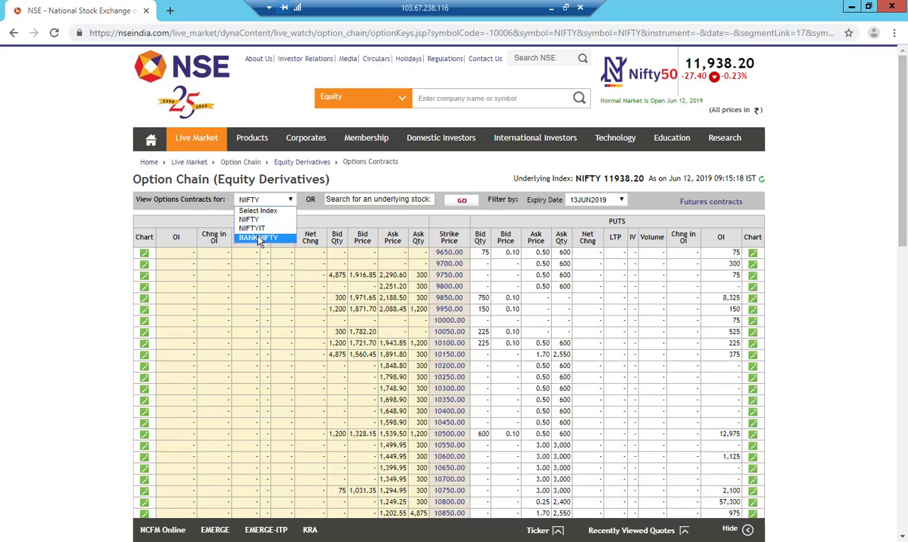
click(259, 237)
scroll(570, 263, down, 6)
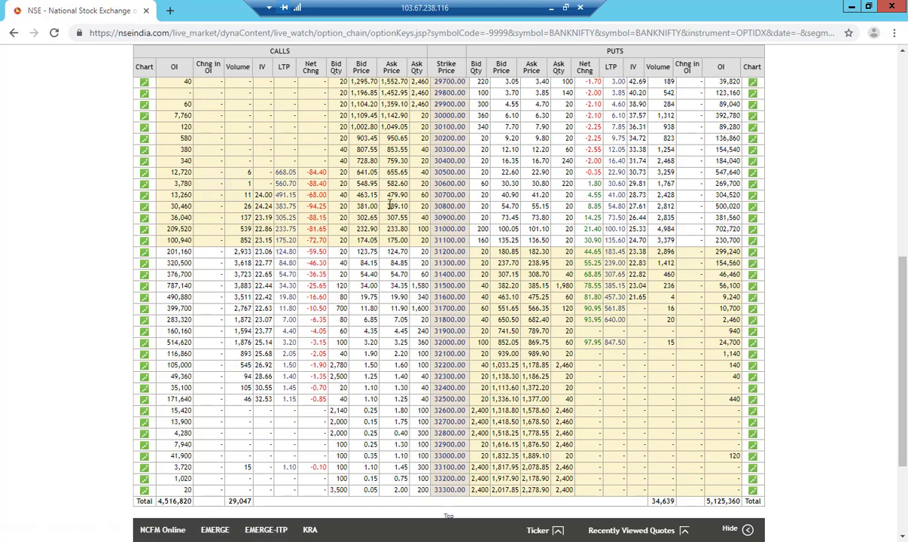
drag(387, 205, 407, 206)
Switch to AmiBroker and display the 5-minute chart of the BANKNIFTYWK30800CE symbol
key(alt+Tab)
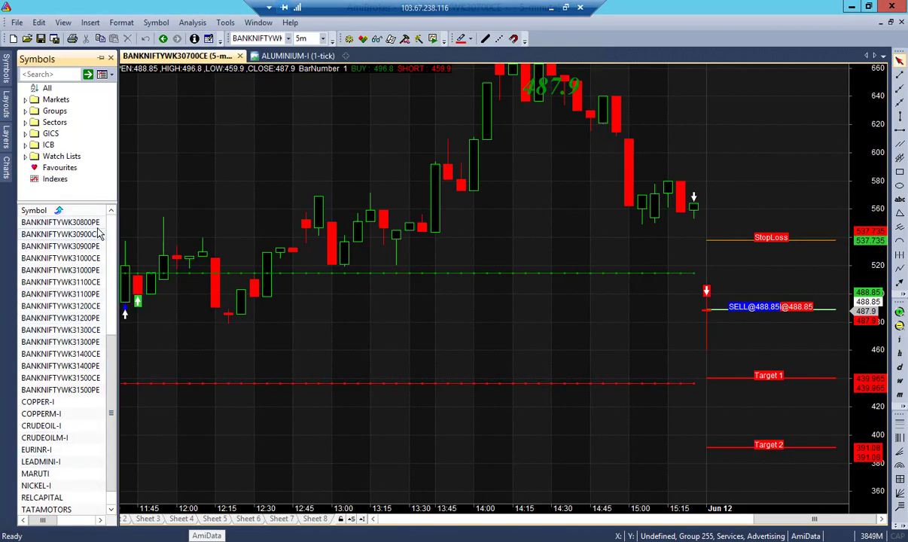
scroll(96, 241, up, 1)
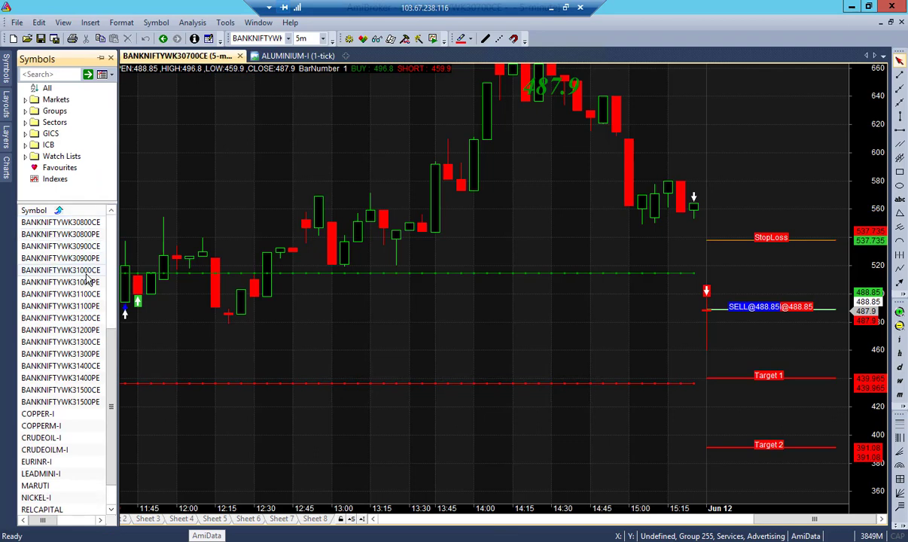
click(100, 223)
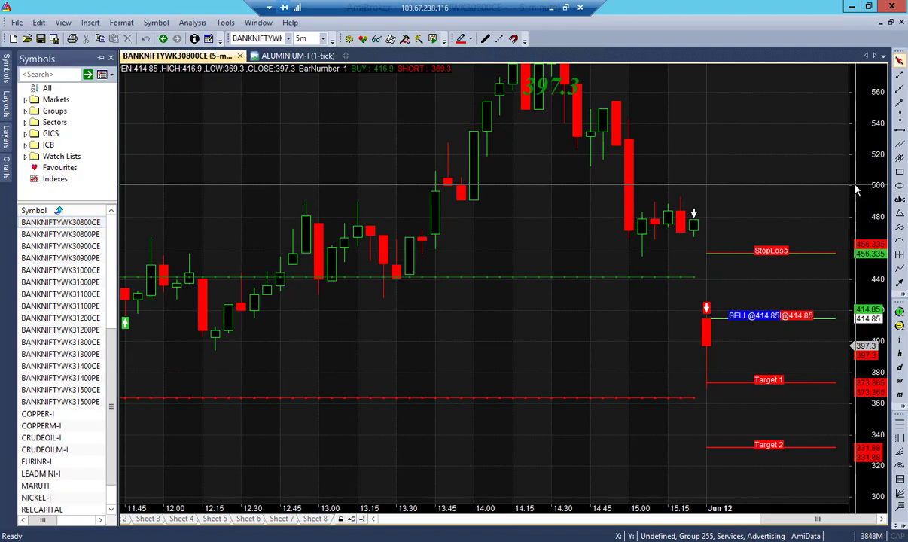
Copy the symbol name BANKNIFTYWK30800CE from AmiBroker
key(alt+Tab)
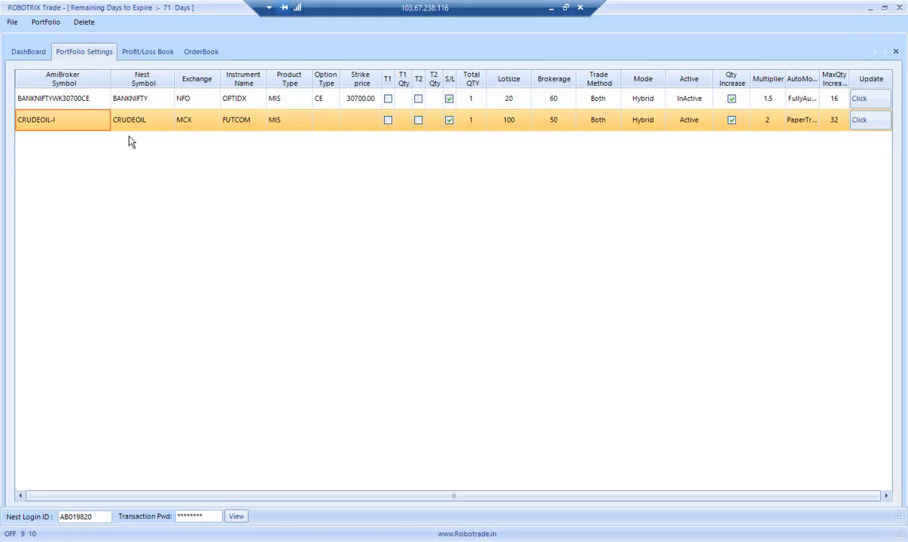
key(alt+Tab)
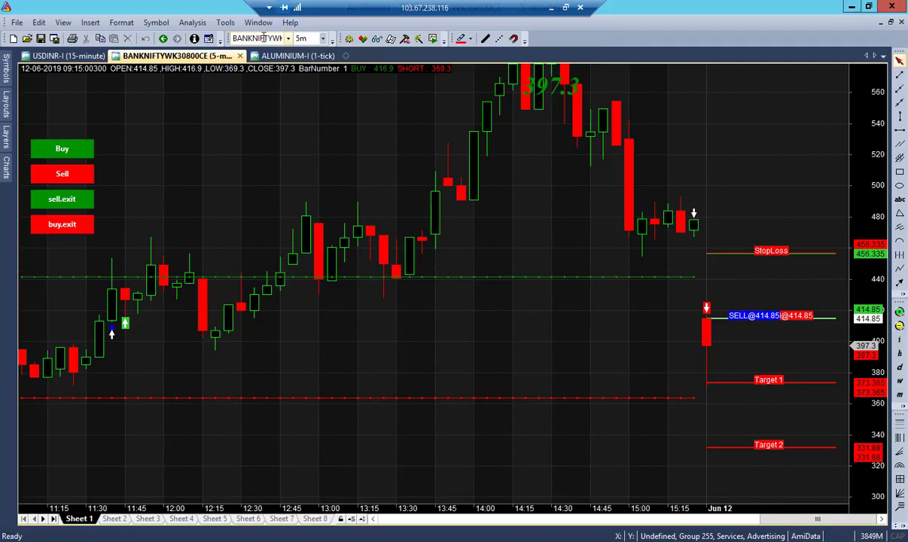
double_click(256, 38)
right_click(262, 38)
click(295, 60)
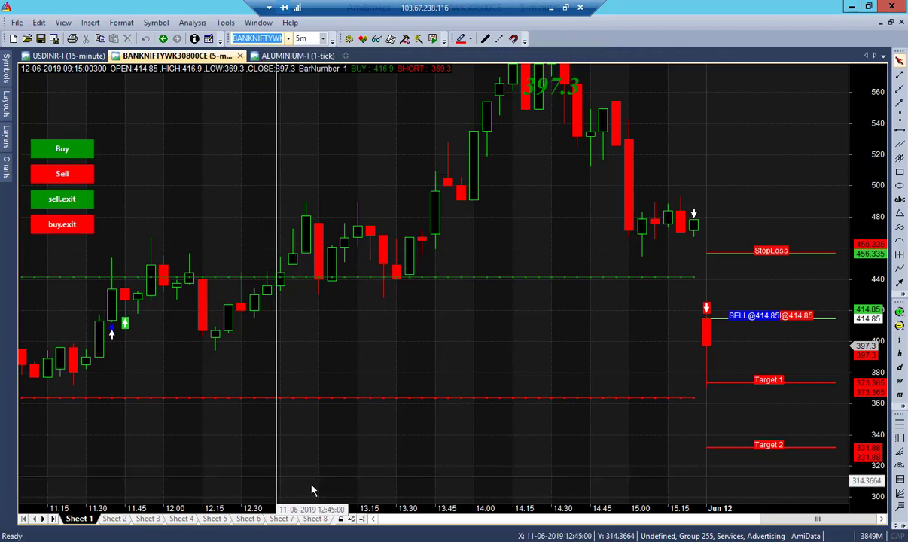
Switch to ROBOTRIX Trade and delete all existing portfolio entries
key(alt+Tab)
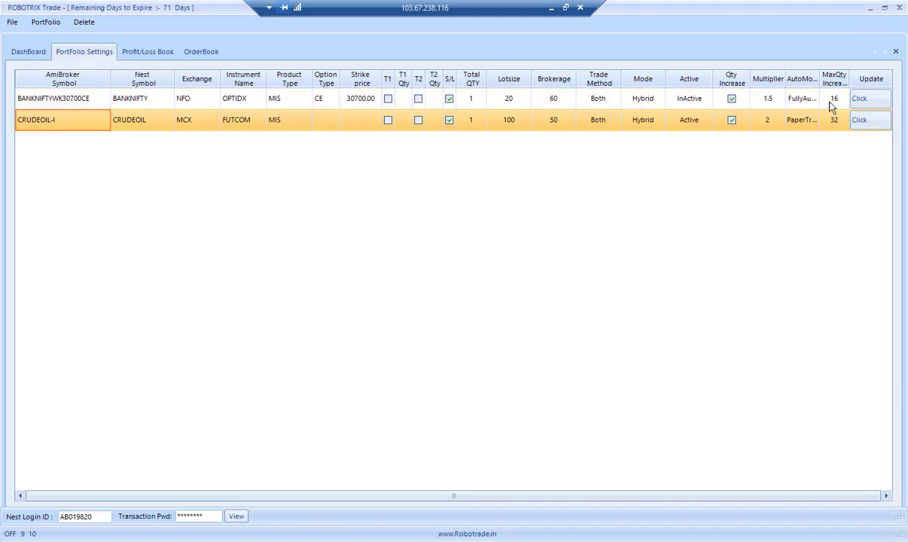
click(83, 22)
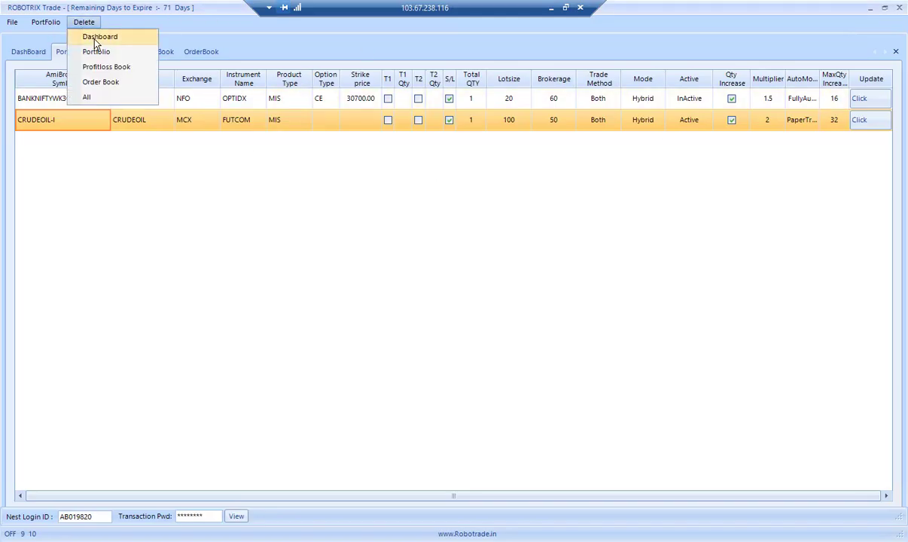
click(101, 98)
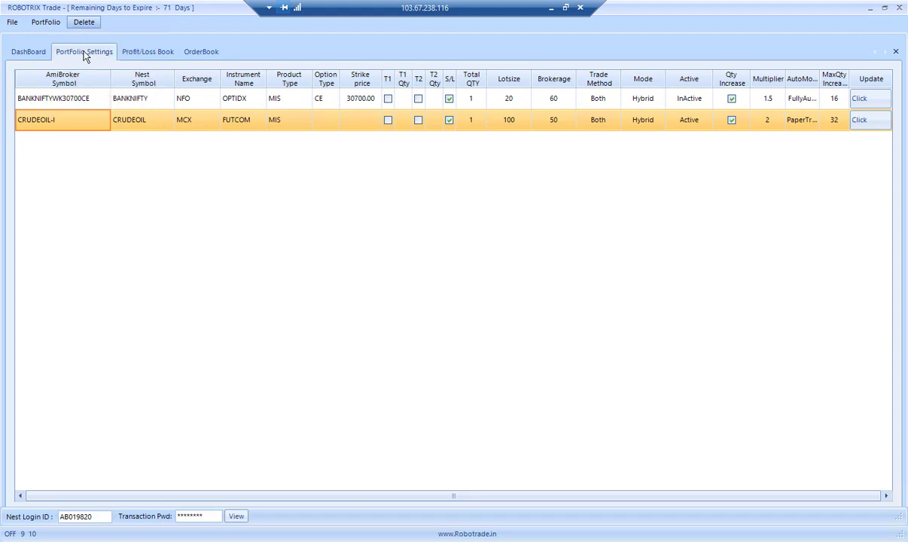
Add a new portfolio row and paste BANKNIFTYWK30800CE as its AmiBroker symbol
click(45, 22)
click(63, 35)
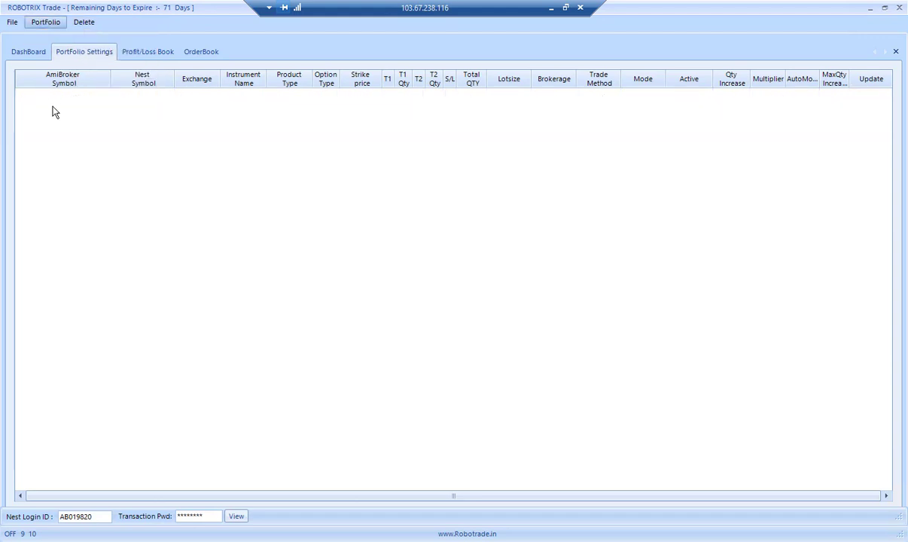
click(49, 101)
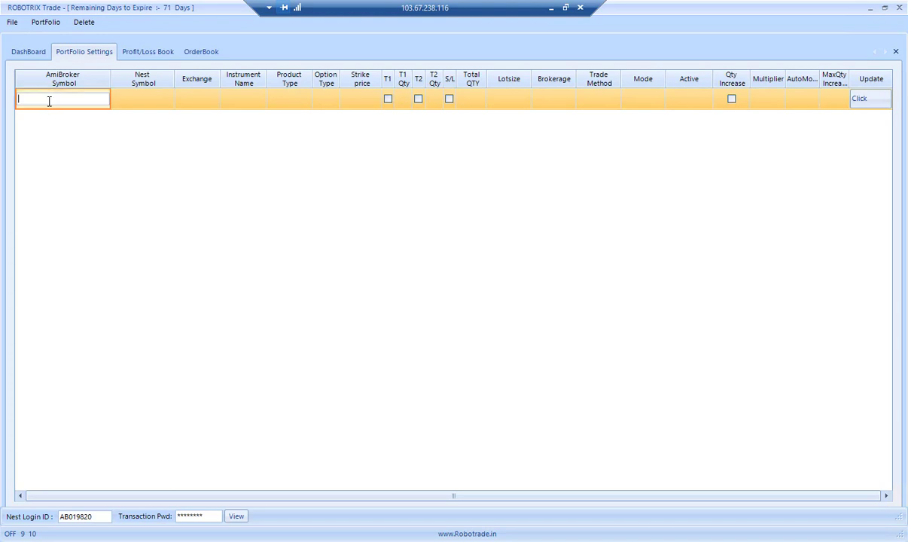
right_click(49, 101)
click(77, 151)
Enter BANKNIFTY as the Nest symbol of the new portfolio row
click(135, 100)
right_click(135, 100)
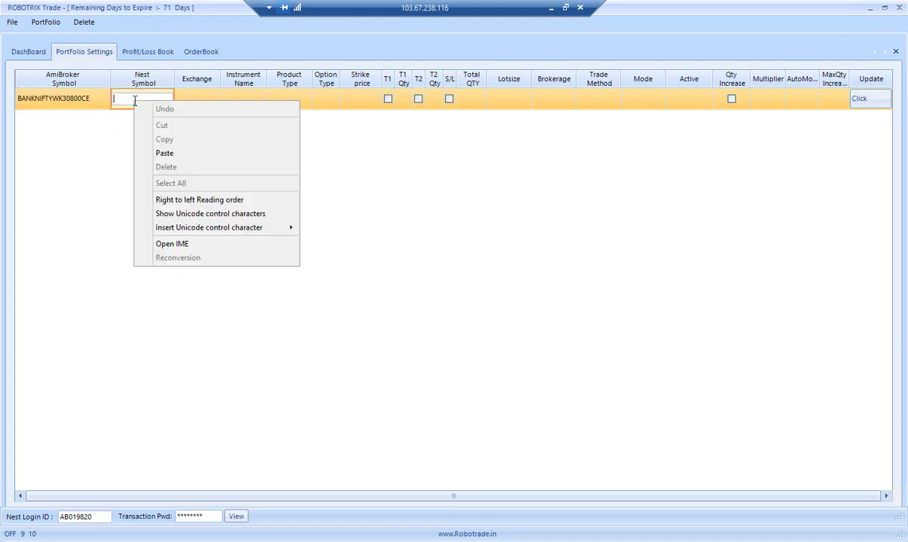
click(135, 100)
text(NKNIFTY)
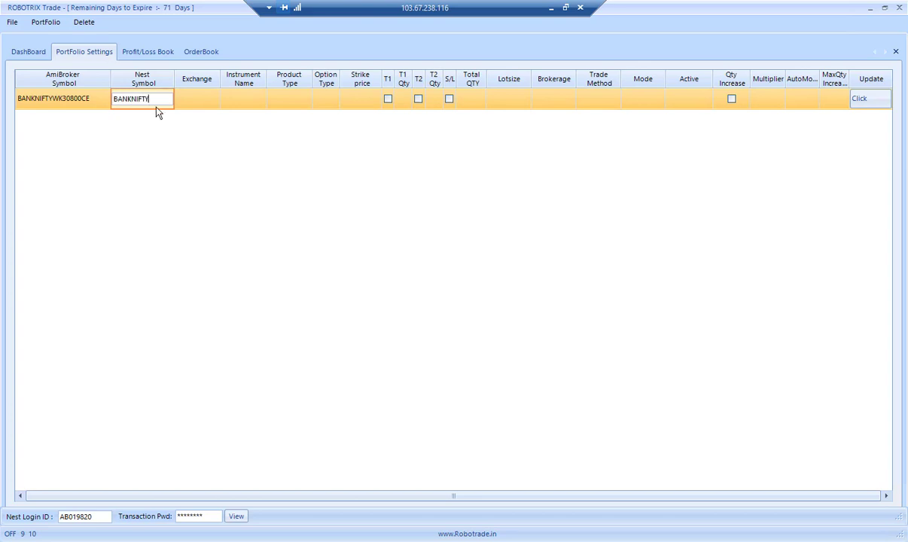
Set the new row's exchange to NFO, instrument name to OPTIDX and product type to MIS
click(204, 103)
click(208, 101)
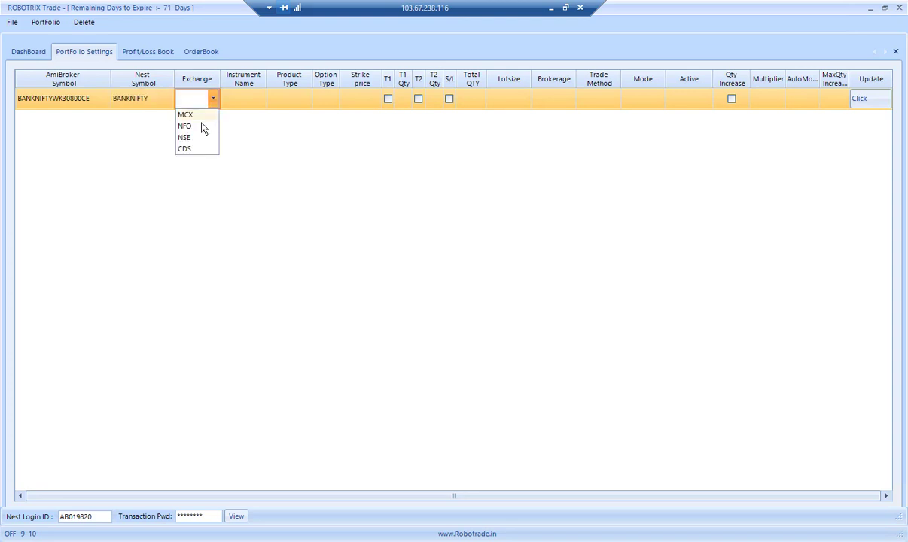
click(201, 128)
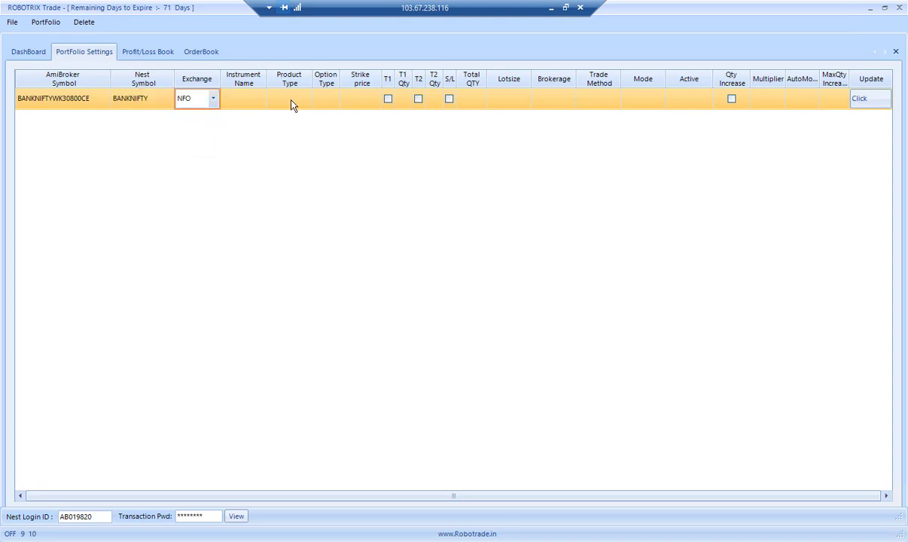
click(241, 102)
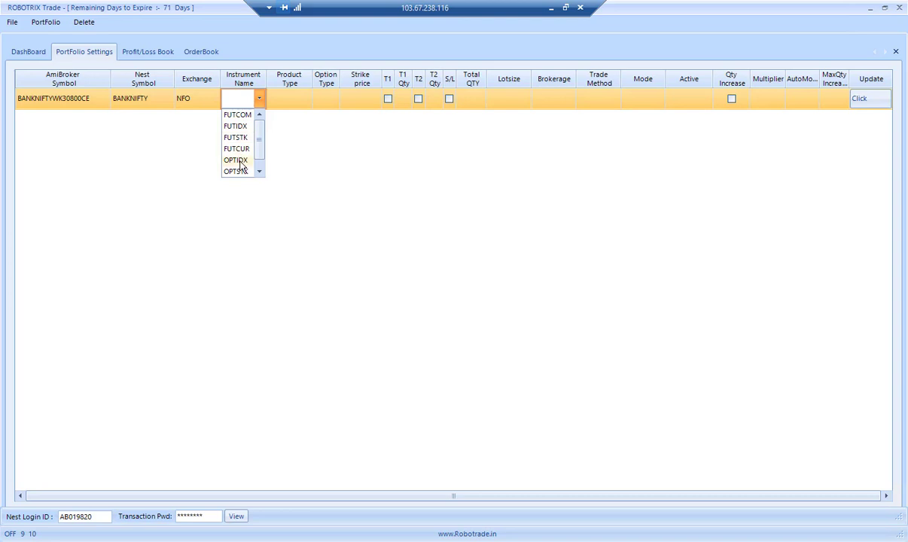
click(236, 161)
click(292, 98)
click(290, 115)
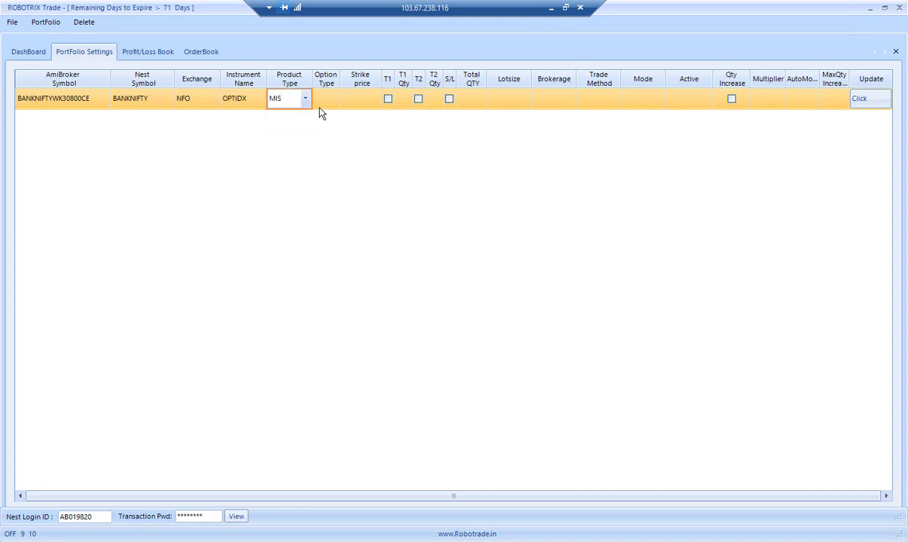
Set the row's option type to CE and its strike price to 30800
click(326, 98)
click(331, 101)
click(322, 115)
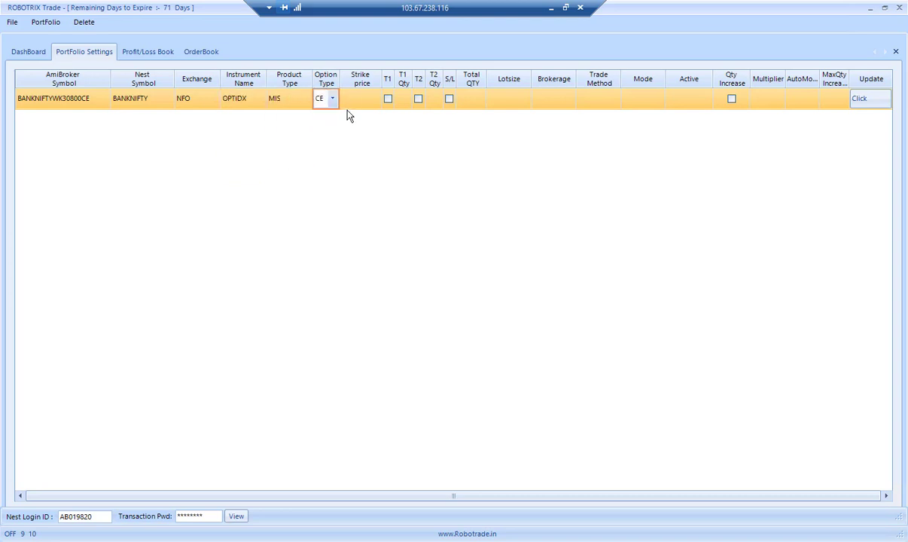
click(353, 103)
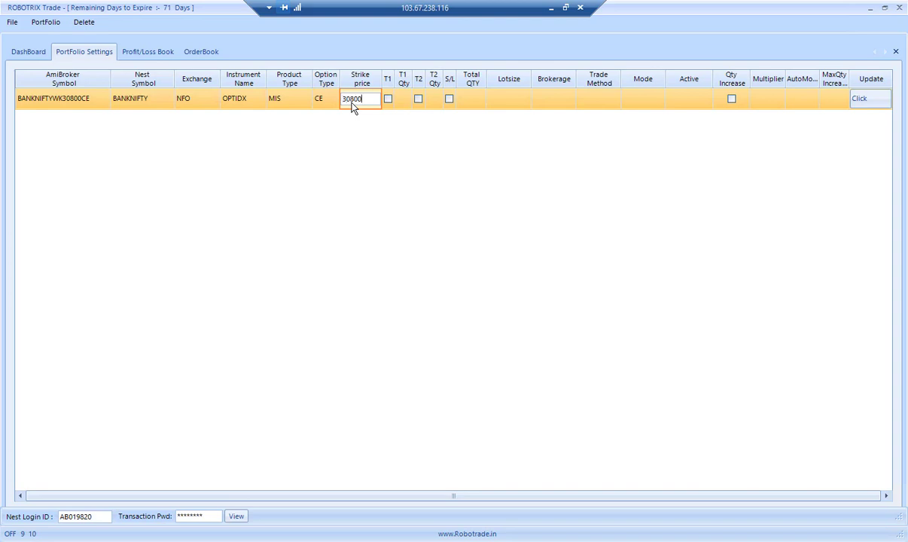
Enable the row's stop loss and enter total quantity 1, lot size 20 and brokerage 60
click(449, 100)
text(1)
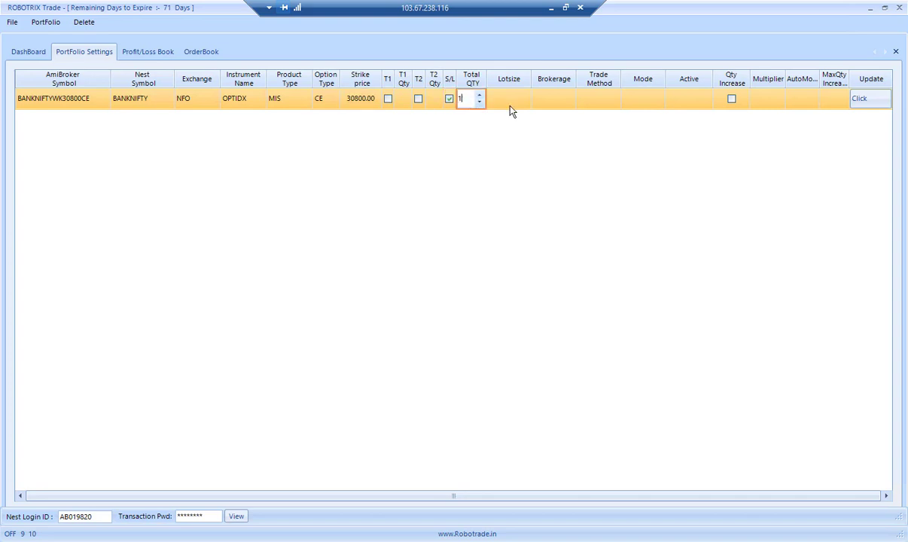
click(518, 103)
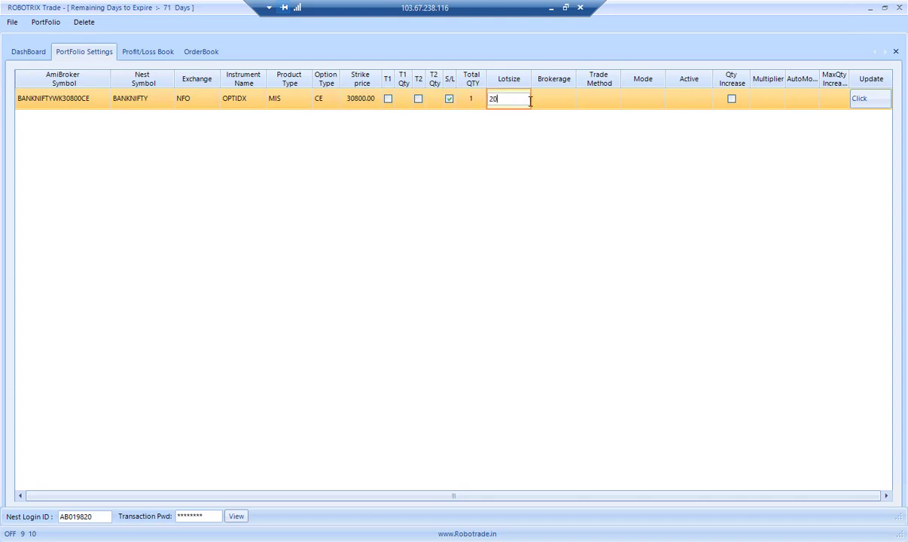
click(547, 104)
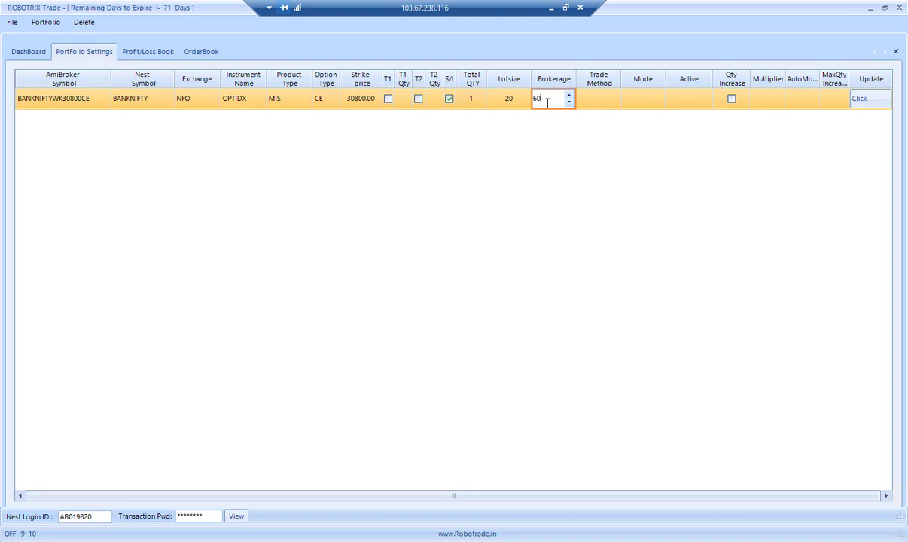
Set the row's trade method to Both, mode to Hybrid and status to Active
click(597, 104)
click(615, 115)
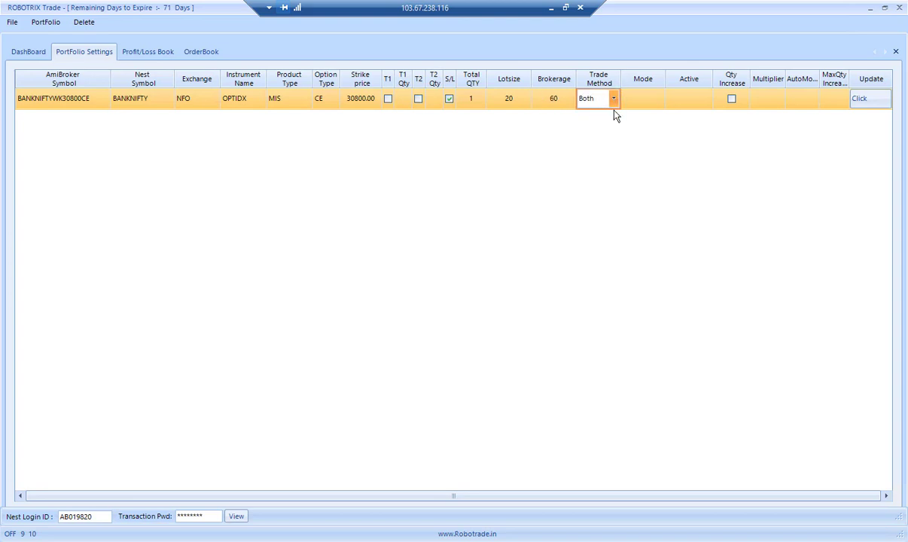
click(652, 103)
click(640, 137)
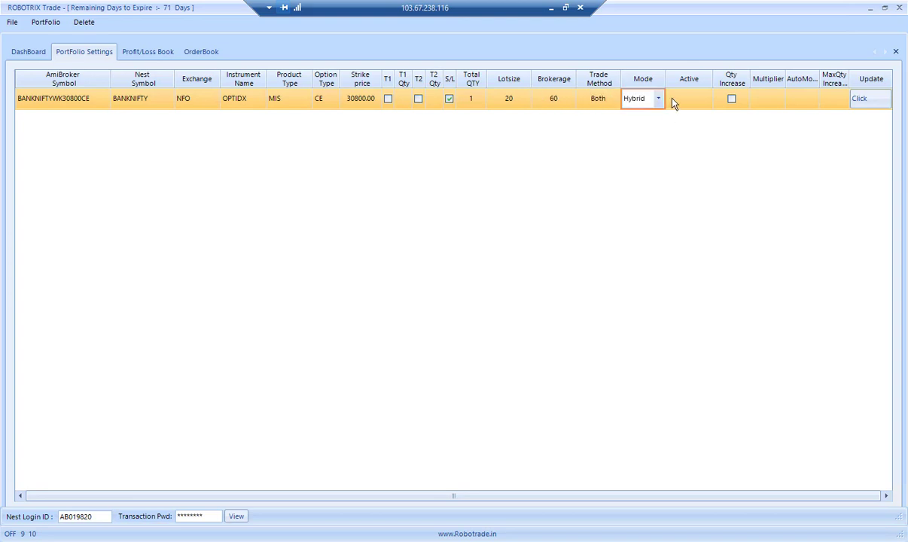
click(674, 104)
click(675, 113)
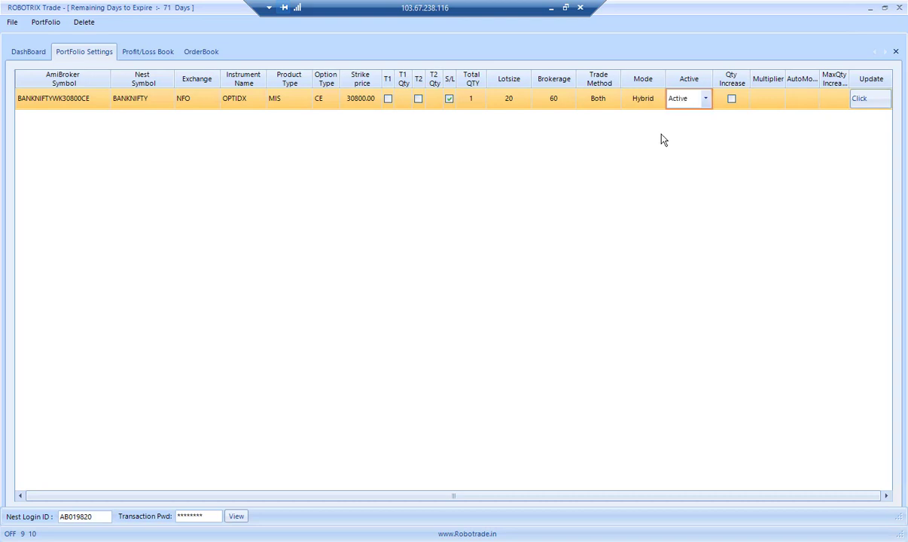
Enable quantity increase with multiplier 1.5, the fully automatic mode and a maximum quantity increase of 16
click(732, 100)
click(765, 101)
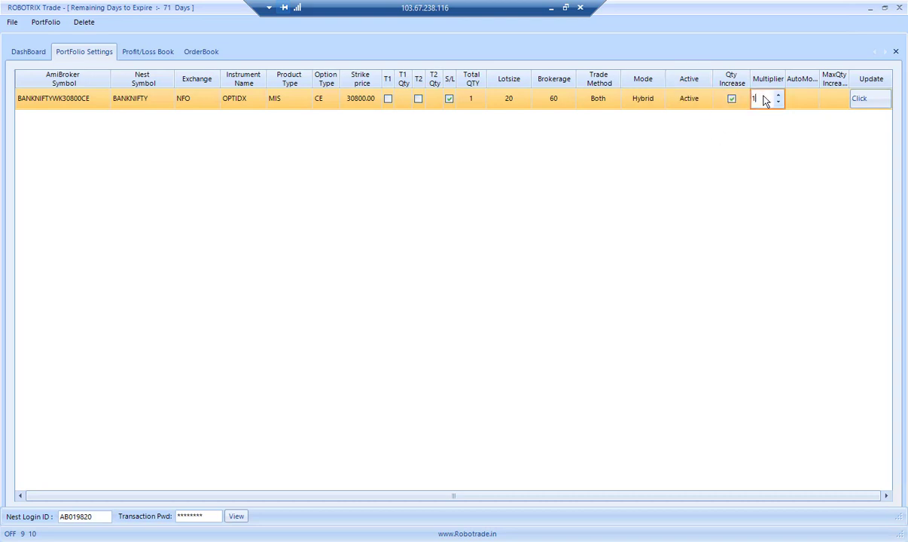
key(Return)
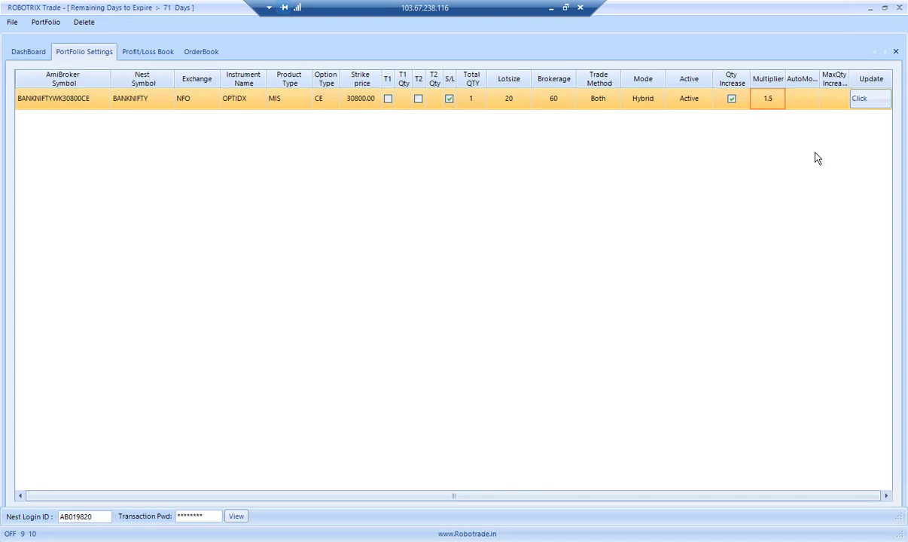
click(808, 106)
click(834, 99)
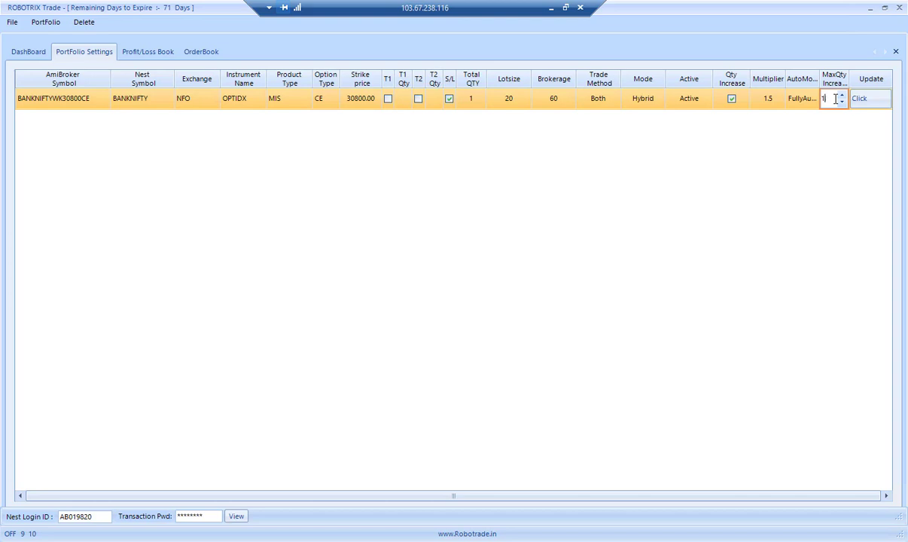
Update the BANKNIFTYWK30800CE portfolio row, acknowledge the stop-loss notice and open the dashboard
click(869, 101)
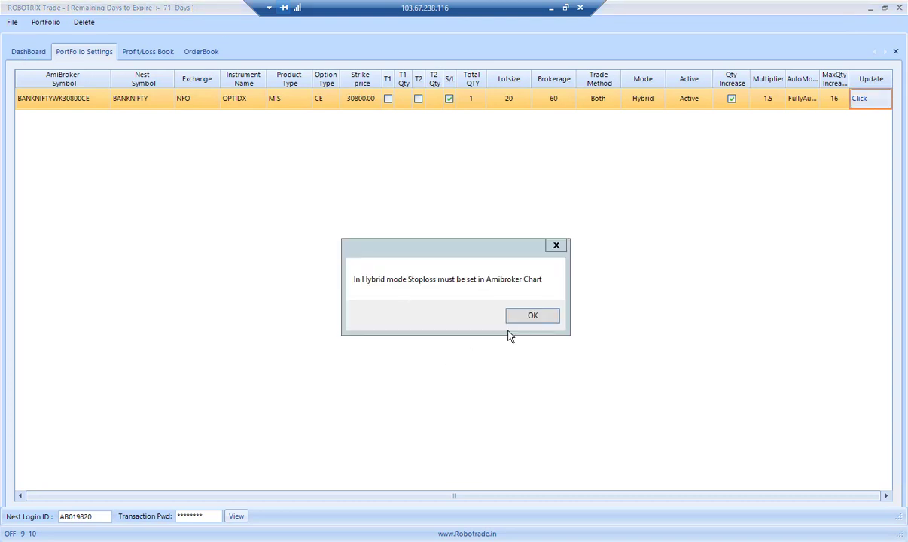
click(529, 316)
click(27, 52)
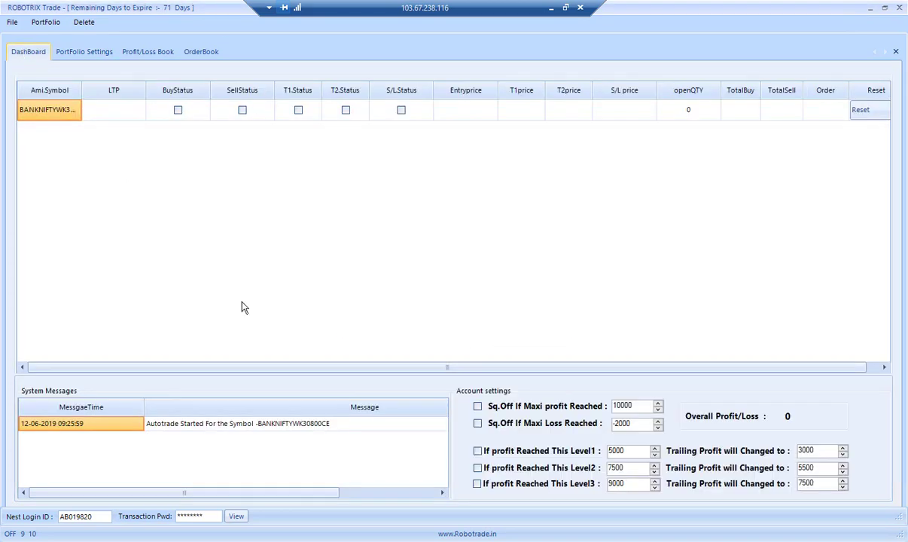
Switch to AmiBroker and set the Candle parameter of the BANKNIFTYWK30800CE chart's CBT strategy to 2
key(alt+Tab)
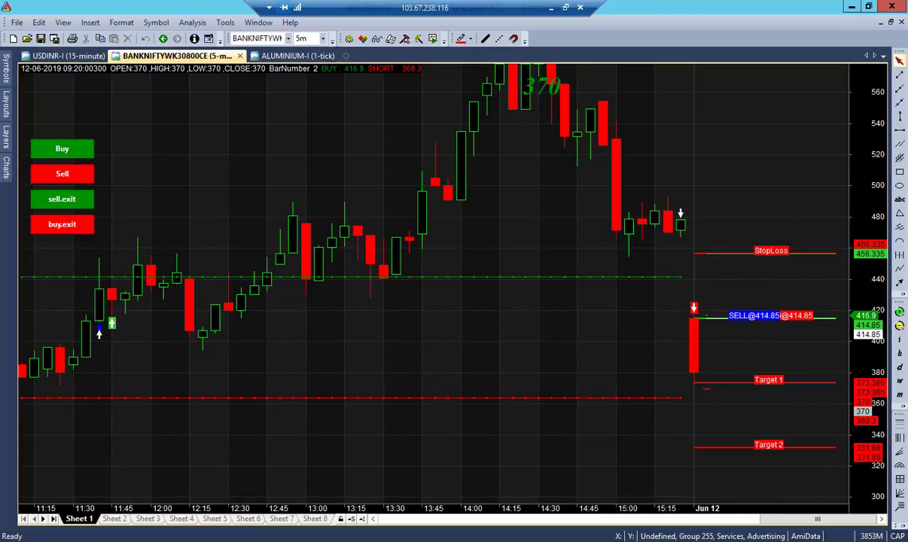
right_click(325, 170)
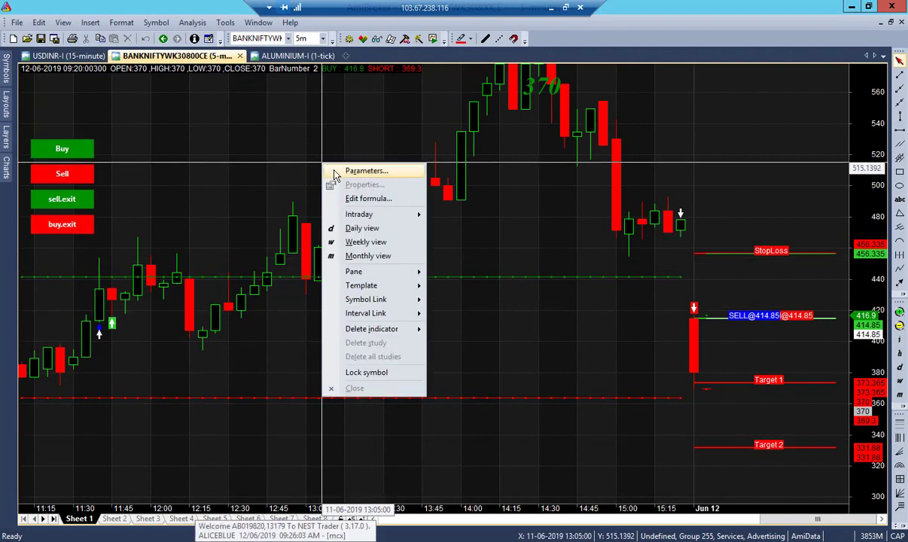
click(334, 171)
click(462, 218)
click(463, 219)
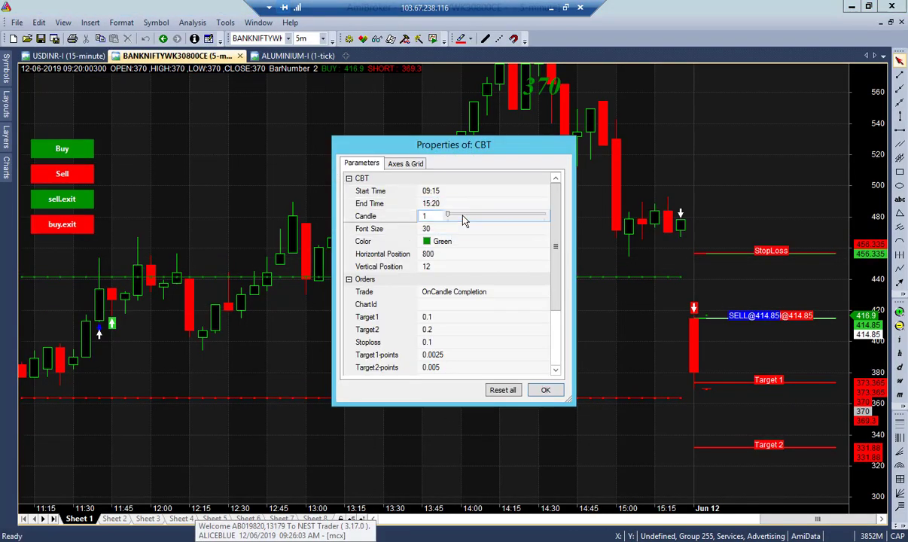
click(463, 218)
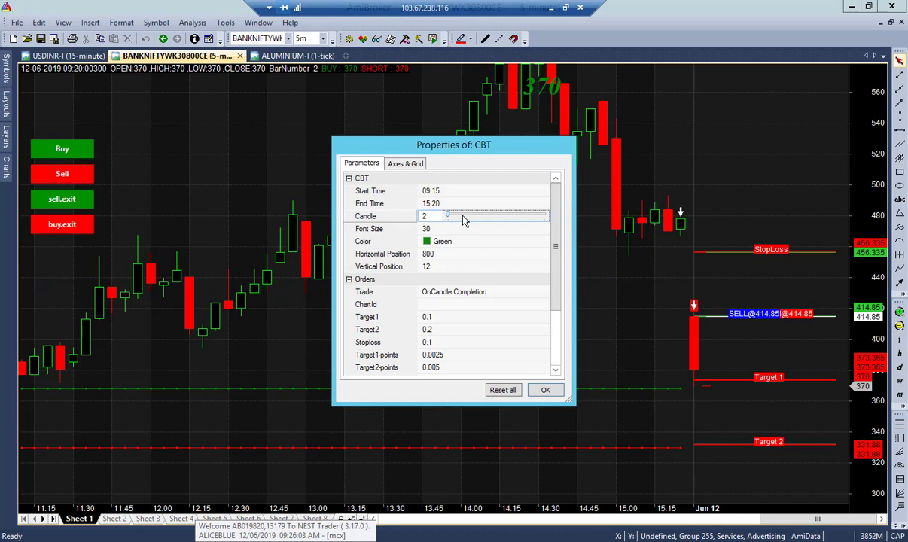
click(543, 390)
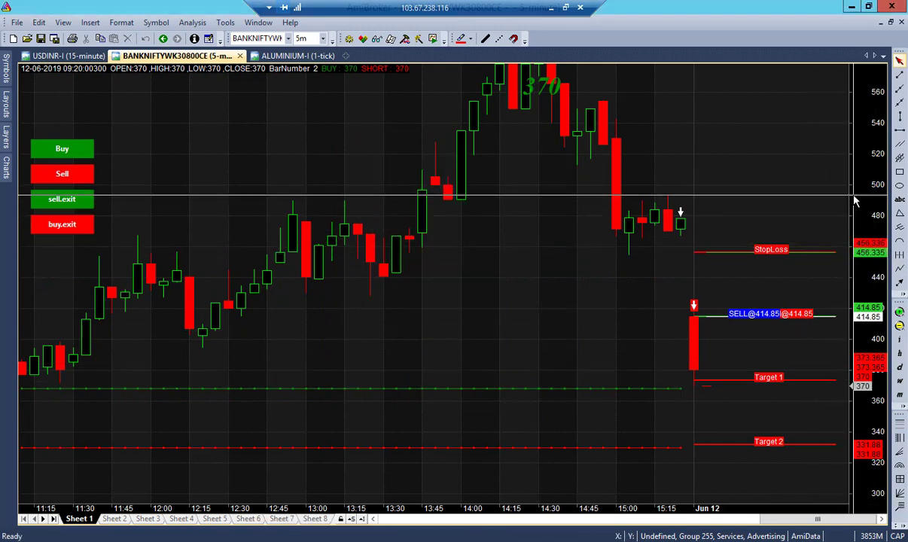
Review the BANKNIFTYWK30800CE chart alongside the ROBOTRIX dashboard, the NEST Trader market watch and the ALUMINIUM-I idle-mode chart
click(899, 319)
click(899, 319)
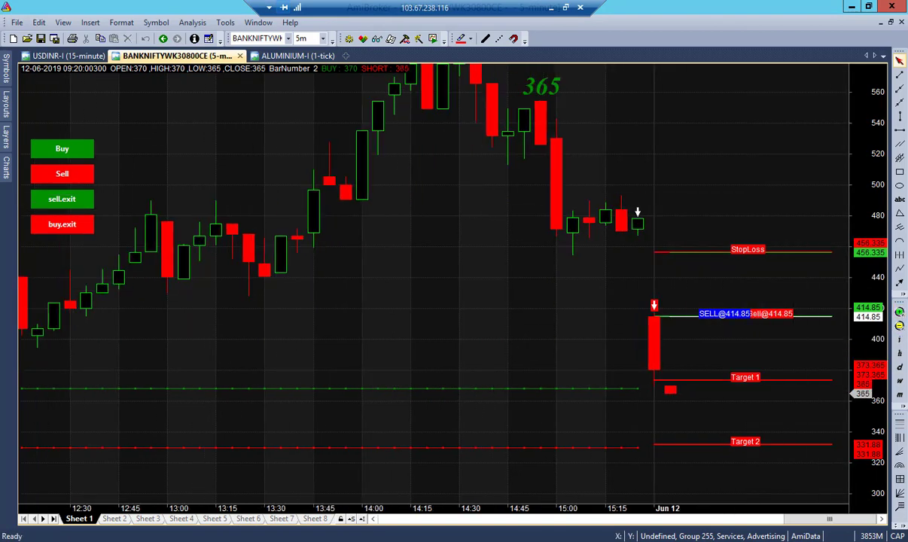
key(alt+Tab)
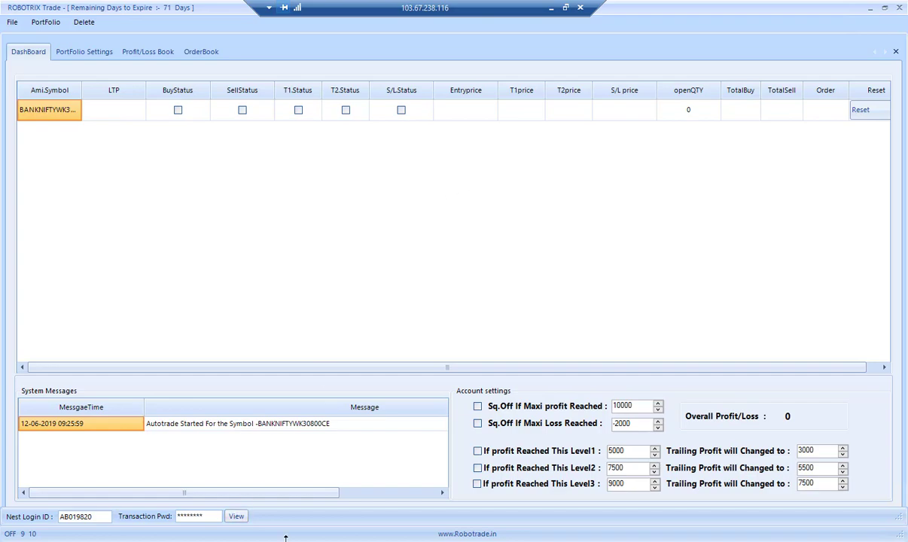
key(alt+Tab)
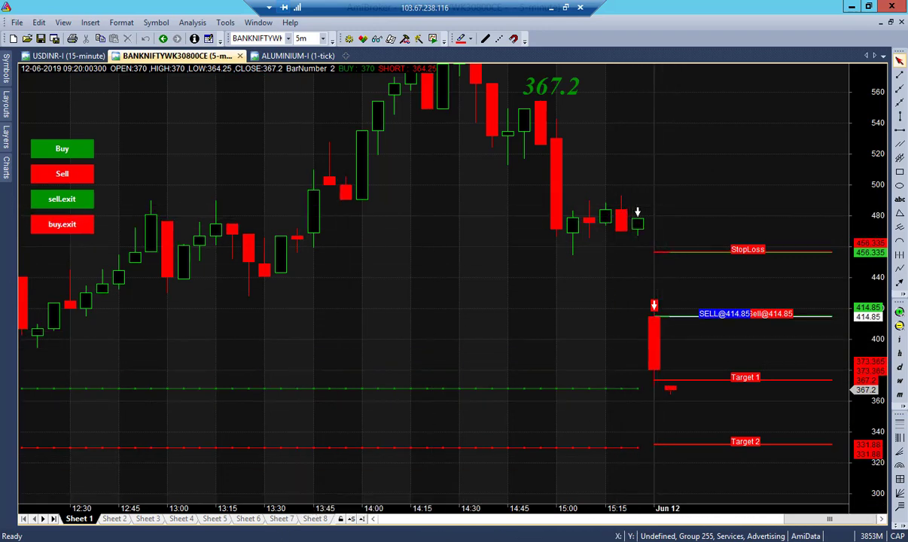
key(alt+Tab)
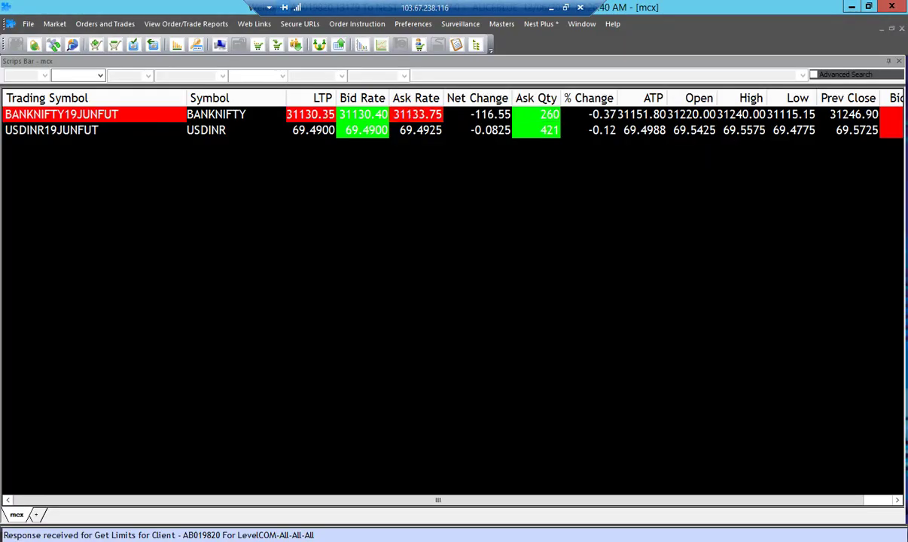
key(alt+Tab)
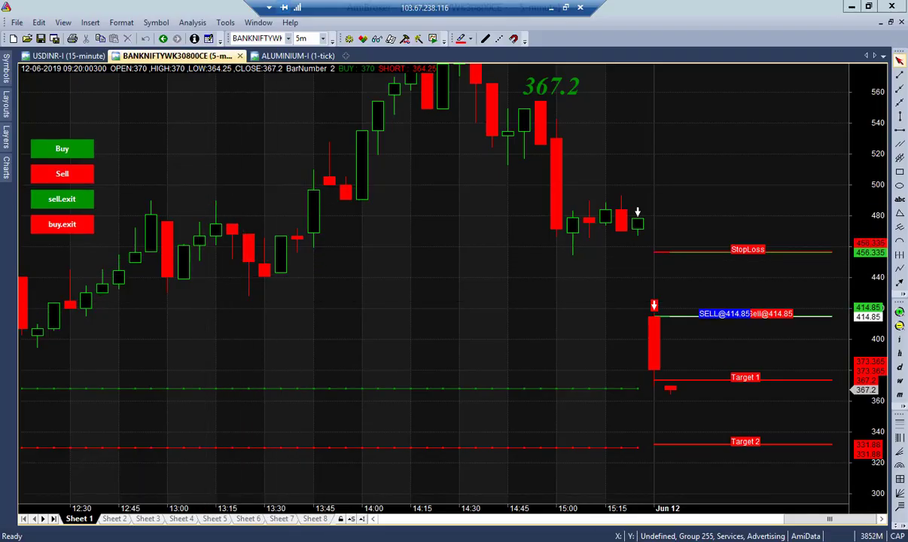
click(285, 531)
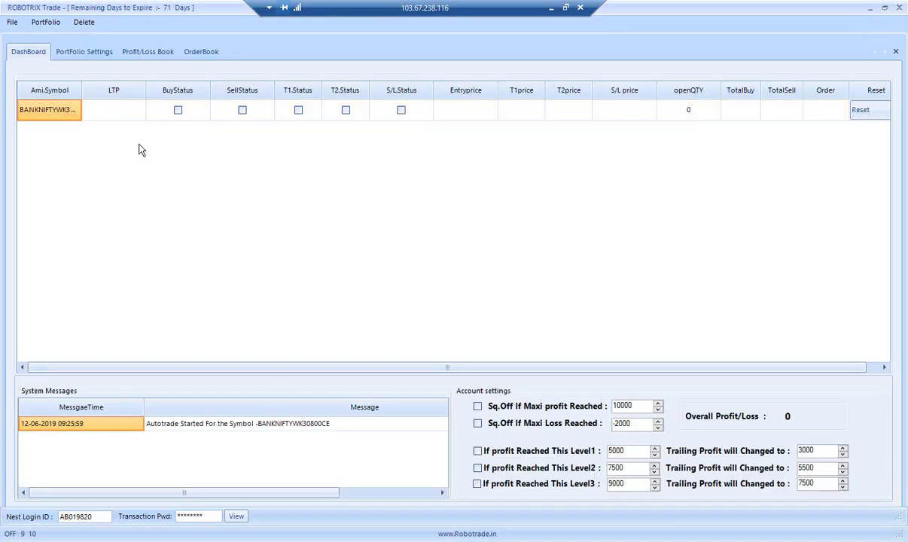
key(alt+Tab)
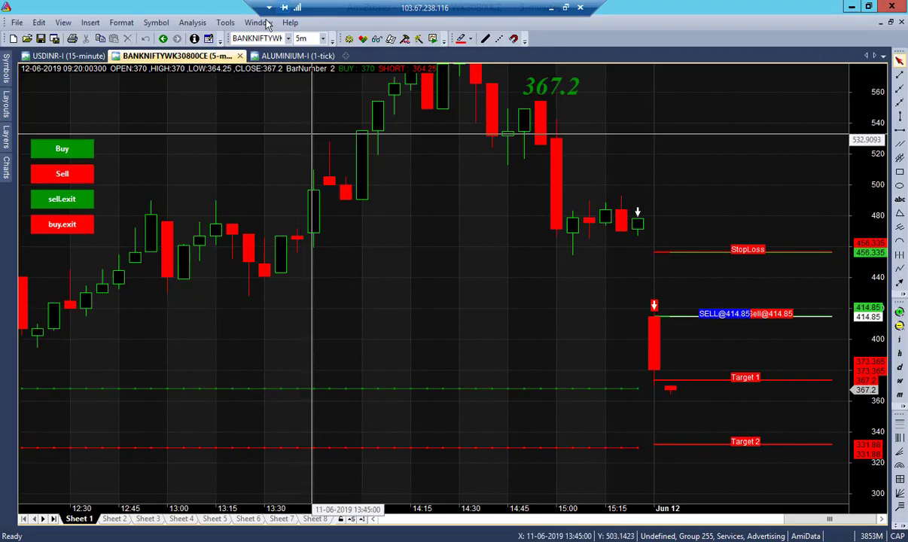
click(298, 56)
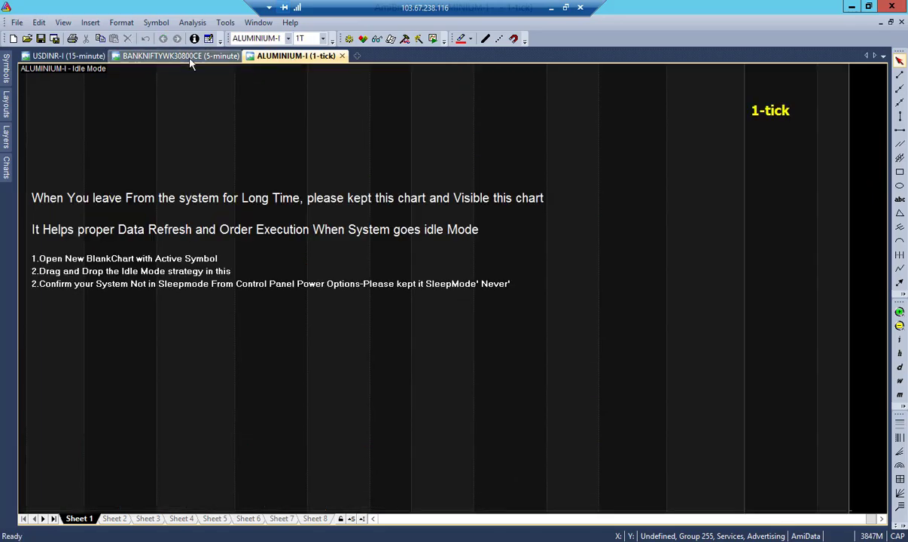
click(194, 56)
Switch to ROBOTRIX Trade and start automatic trading
key(alt+Tab)
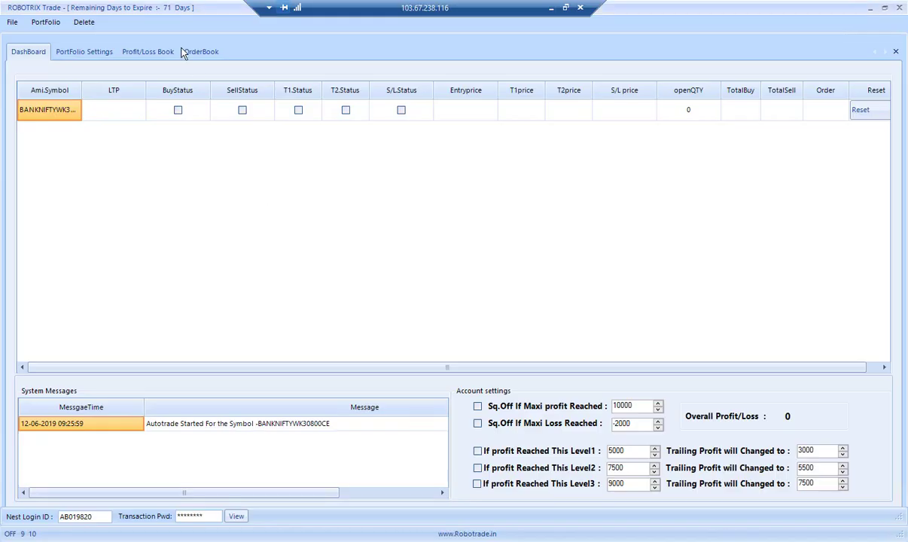
click(13, 22)
click(22, 39)
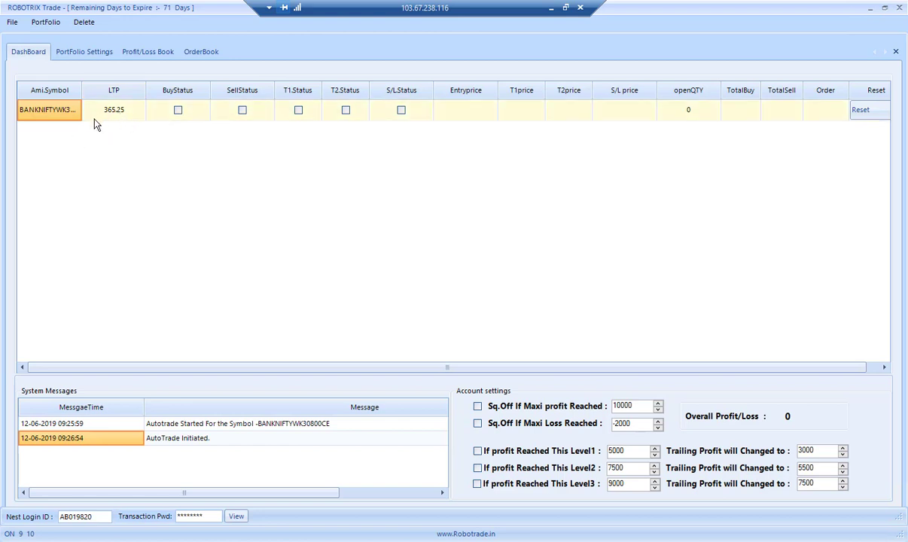
Check the BANKNIFTYWK30800CE entry in the portfolio settings and profit/loss book, then return to its AmiBroker chart
click(95, 51)
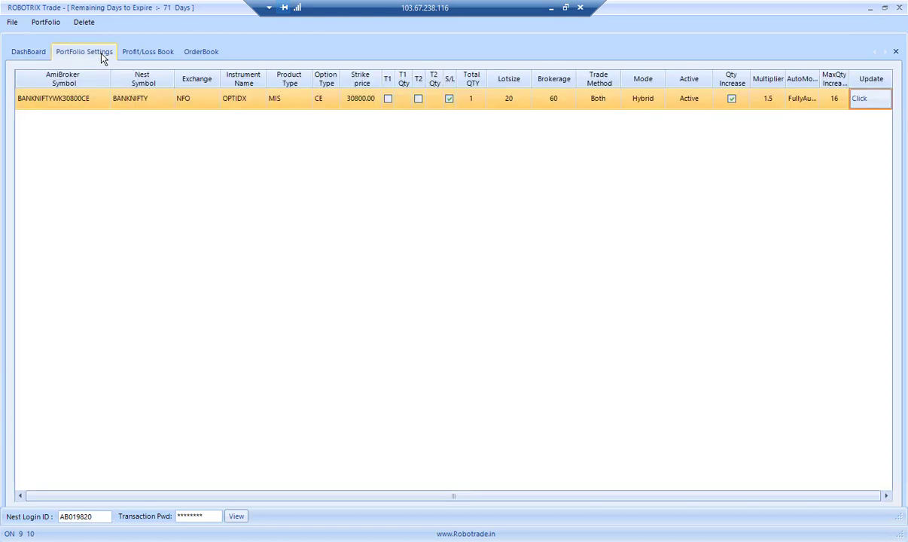
click(154, 54)
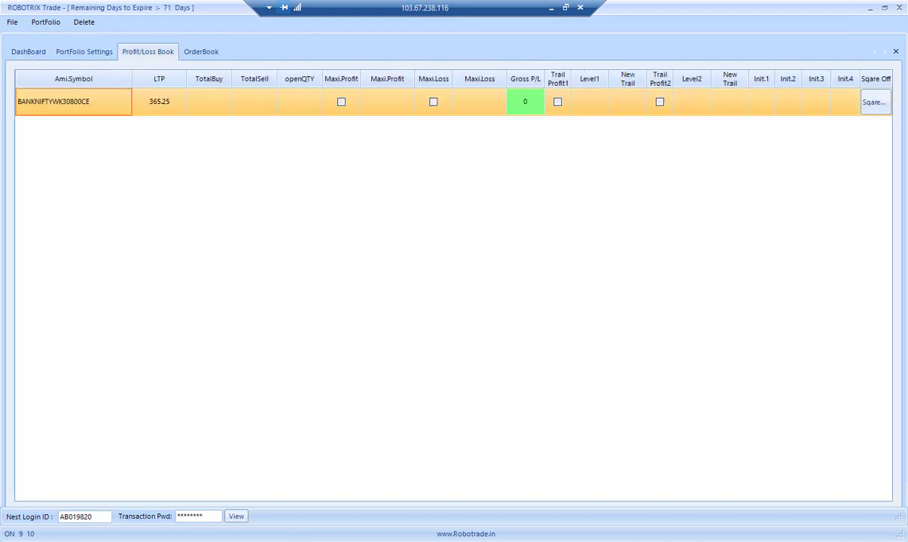
key(alt+Tab)
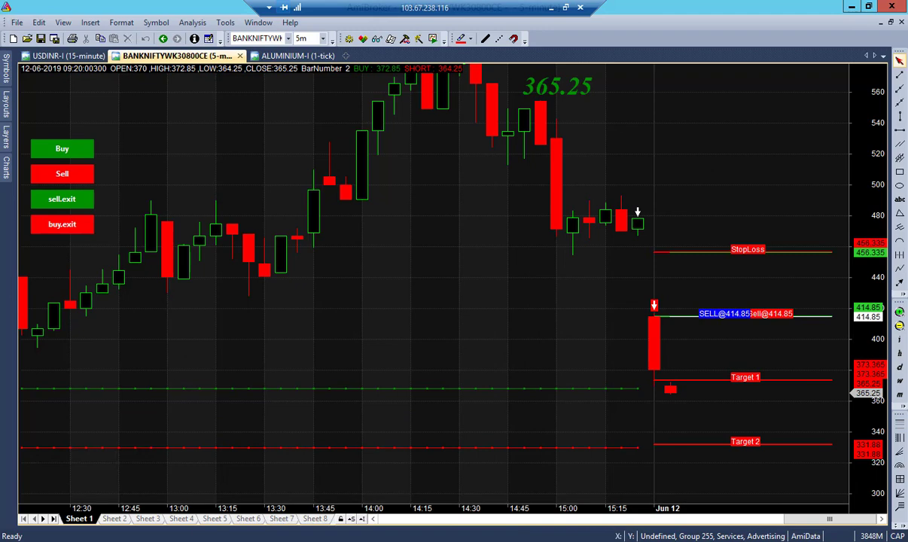
Monitor the BANKNIFTYWK30800CE 5-minute chart and zoom in on its latest candles
double_click(532, 9)
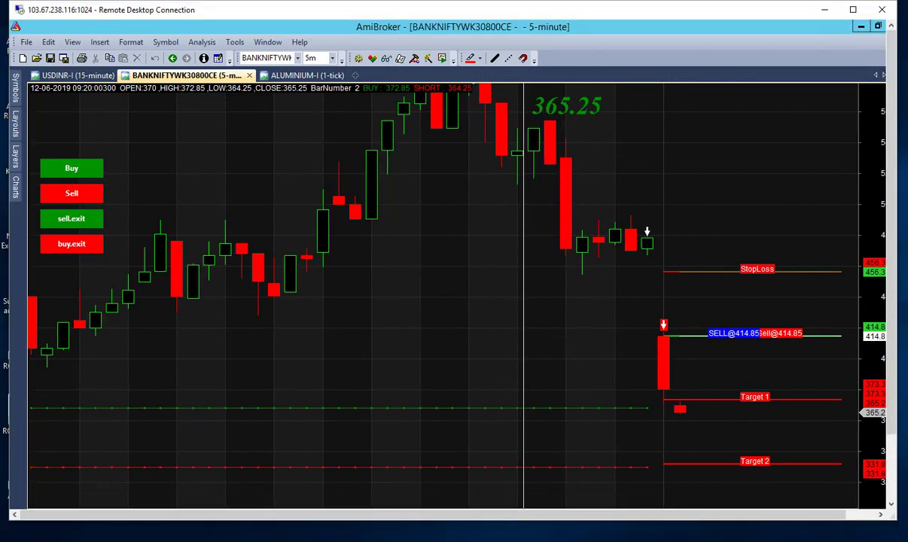
click(840, 509)
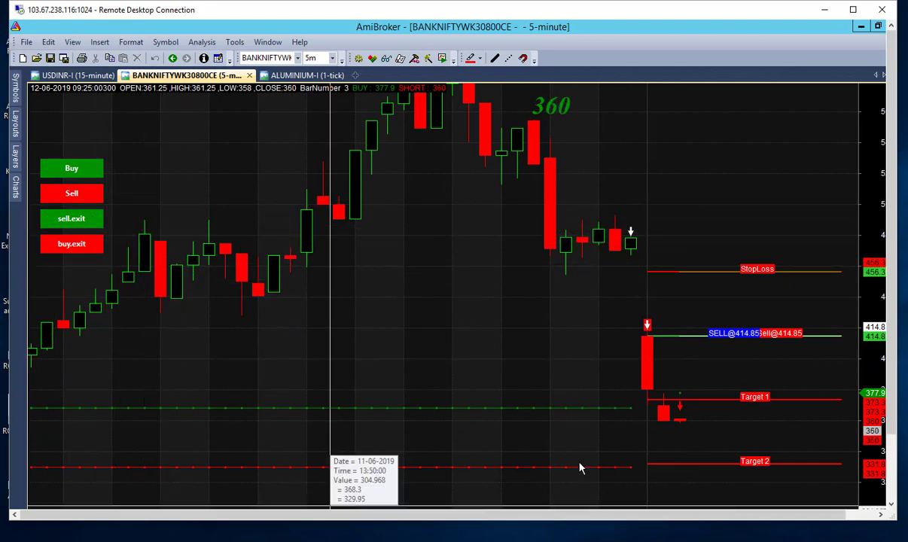
click(853, 9)
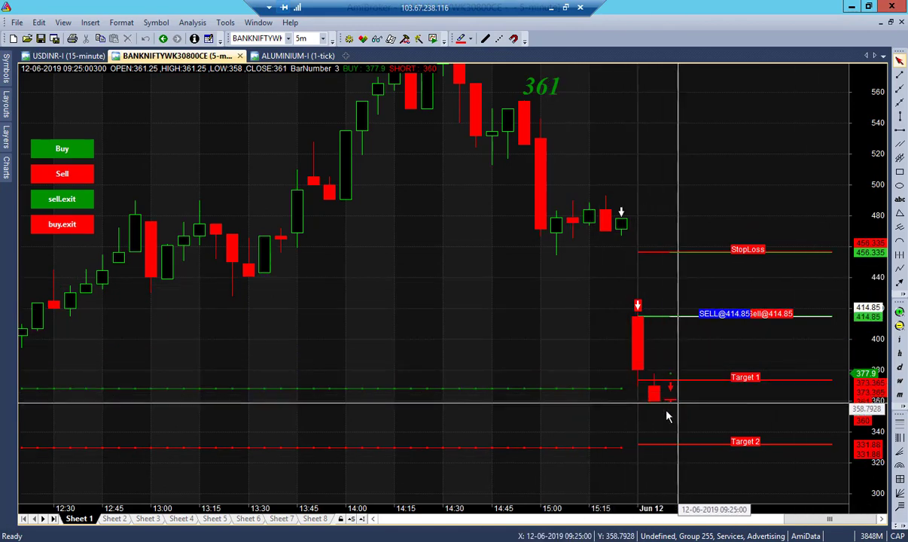
key(alt+Tab)
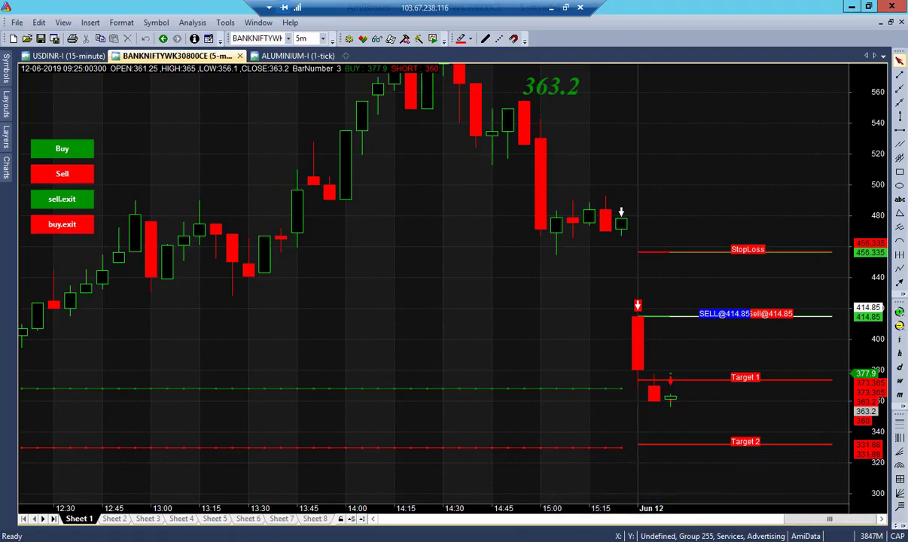
click(899, 322)
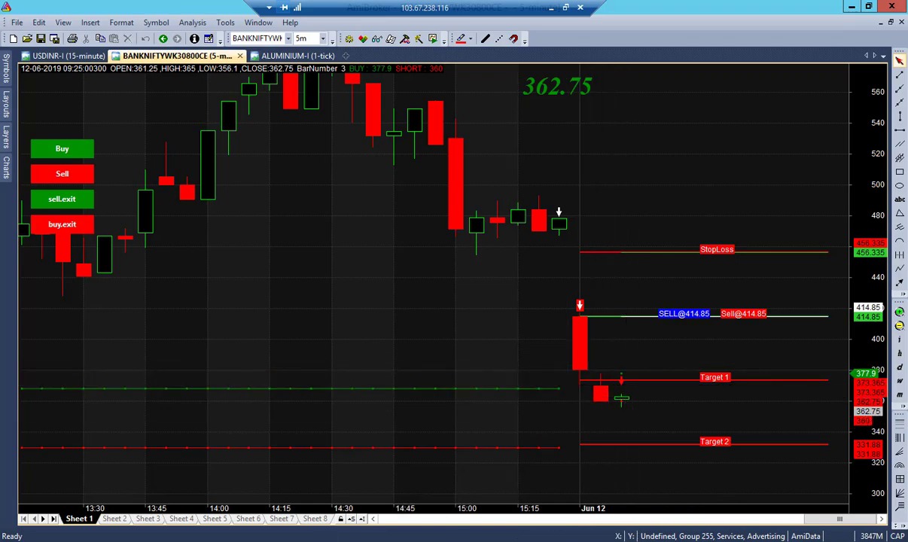
Review the BANKNIFTY and USDINR net positions through the mark-to-market columns in NEST Trader, and return to the AmiBroker chart
key(alt+Tab)
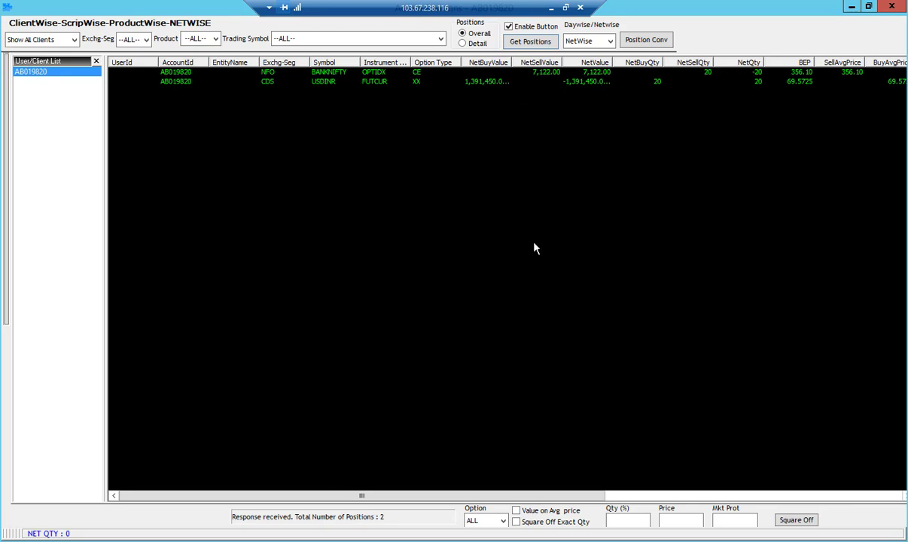
drag(399, 497, 726, 537)
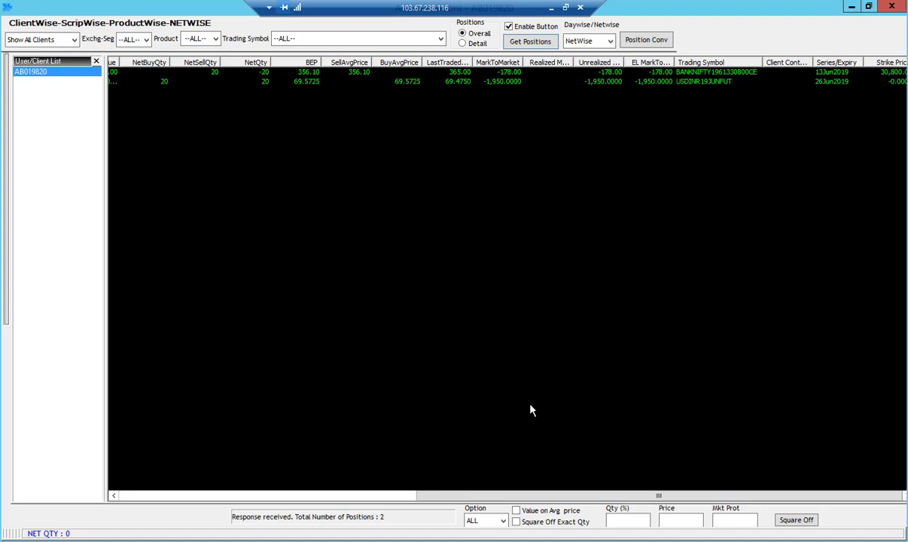
key(Escape)
key(alt+Tab)
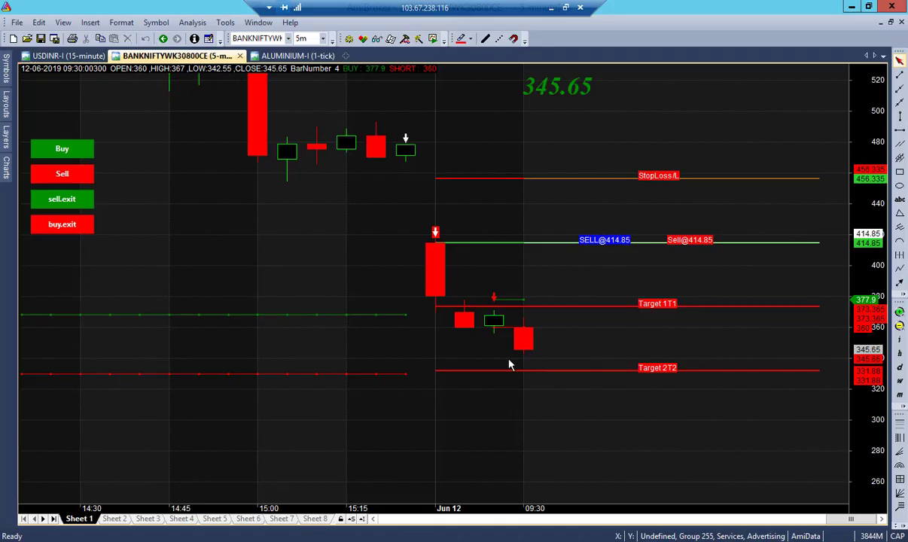
Switch to ROBOTRIX Trade and enable a maximum profit of 2600 for BANKNIFTYWK30800CE in the profit/loss book
click(565, 7)
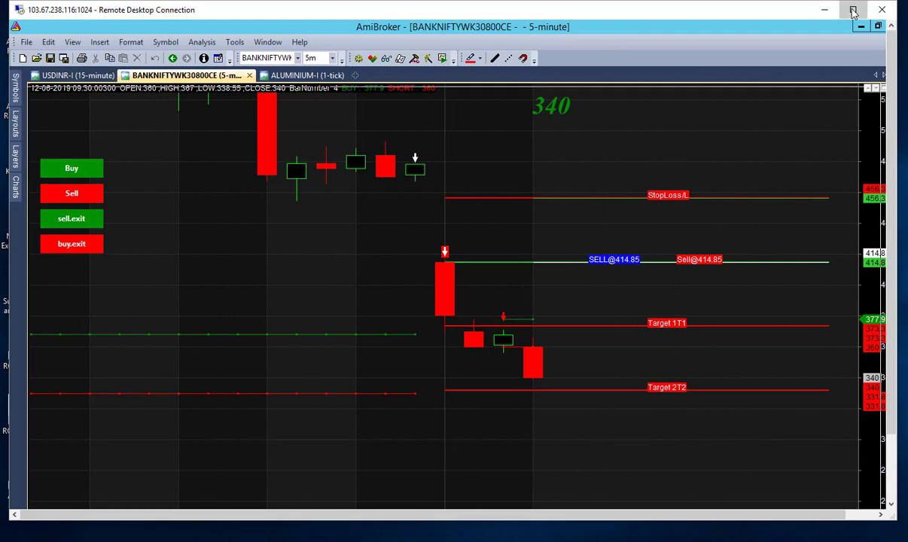
double_click(798, 9)
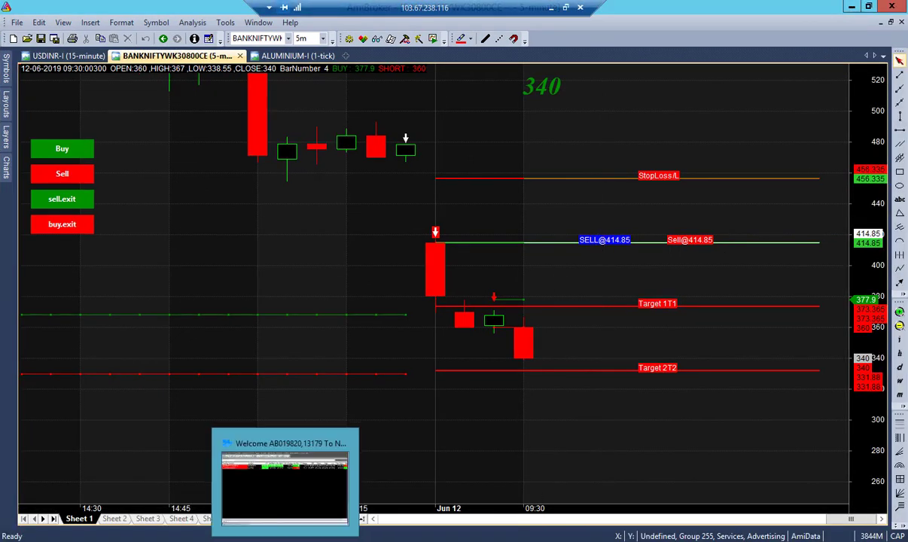
mouse_move(323, 540)
click(324, 486)
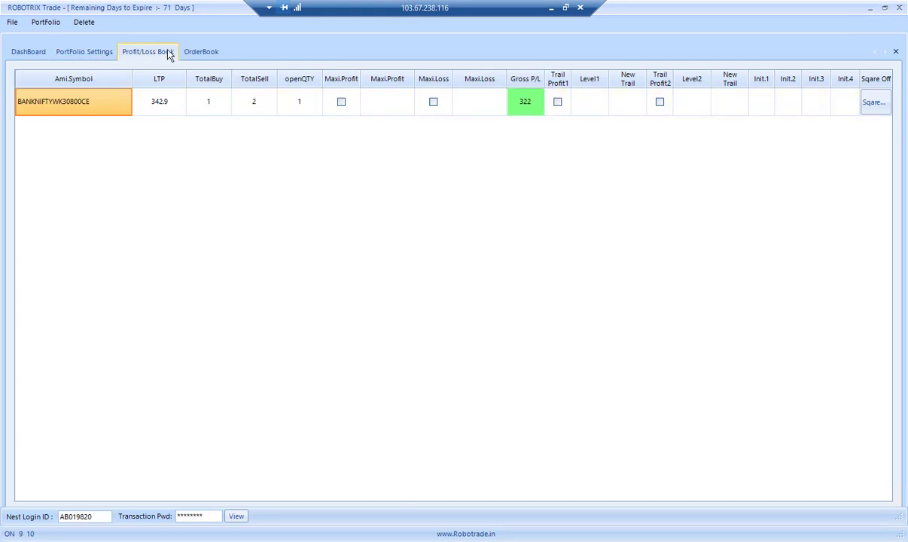
click(380, 109)
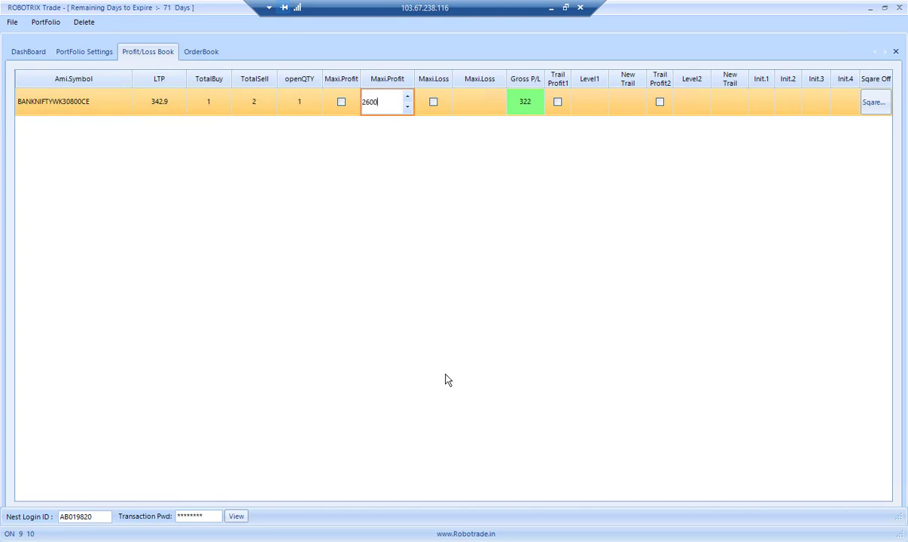
click(341, 107)
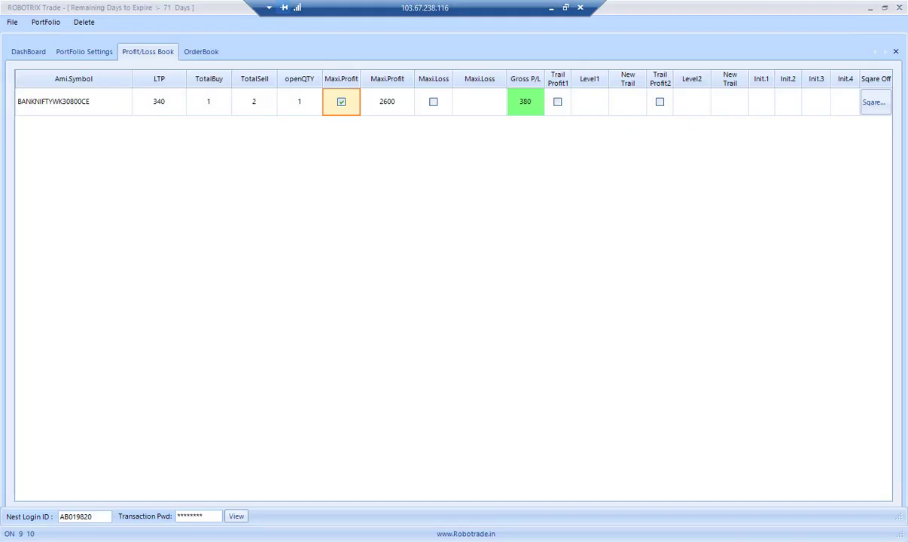
Monitor the BANKNIFTYWK30800CE chart in AmiBroker and check its gross profit in the ROBOTRIX Trade profit/loss book
click(565, 7)
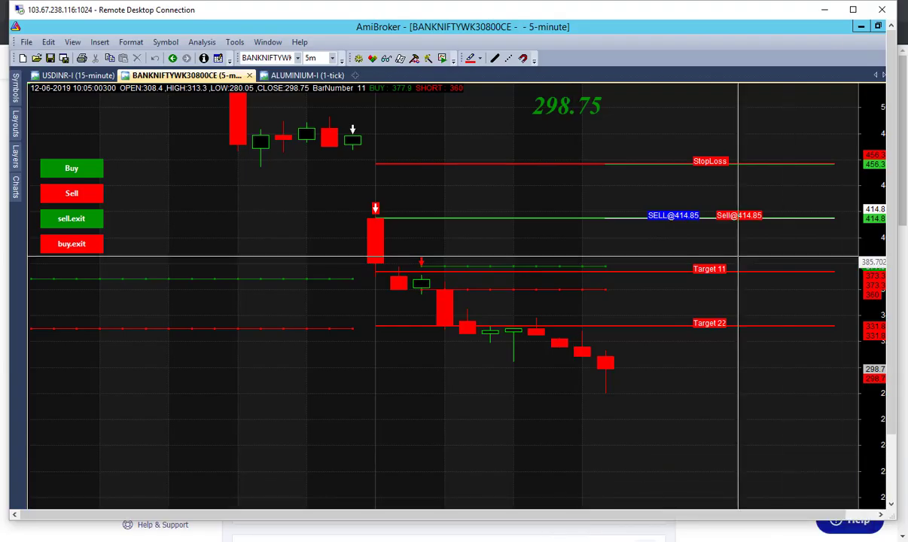
click(858, 10)
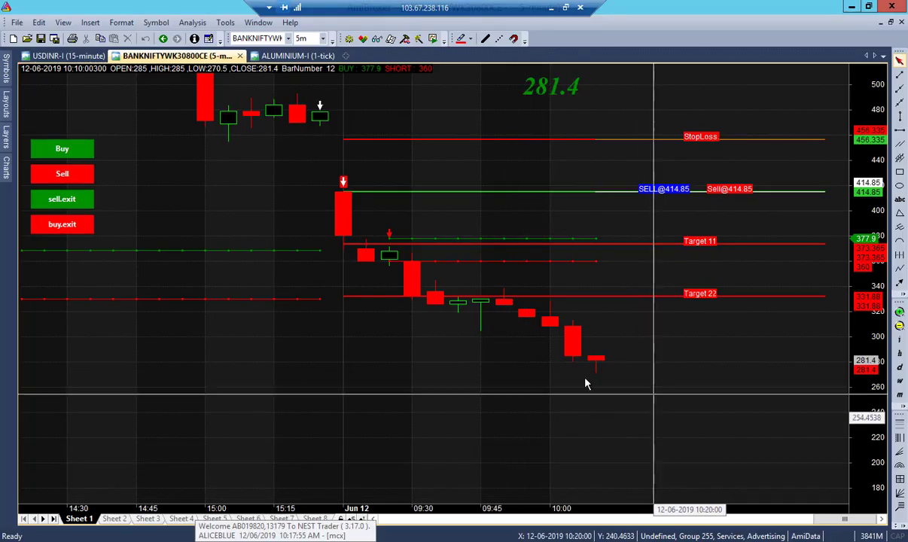
click(563, 9)
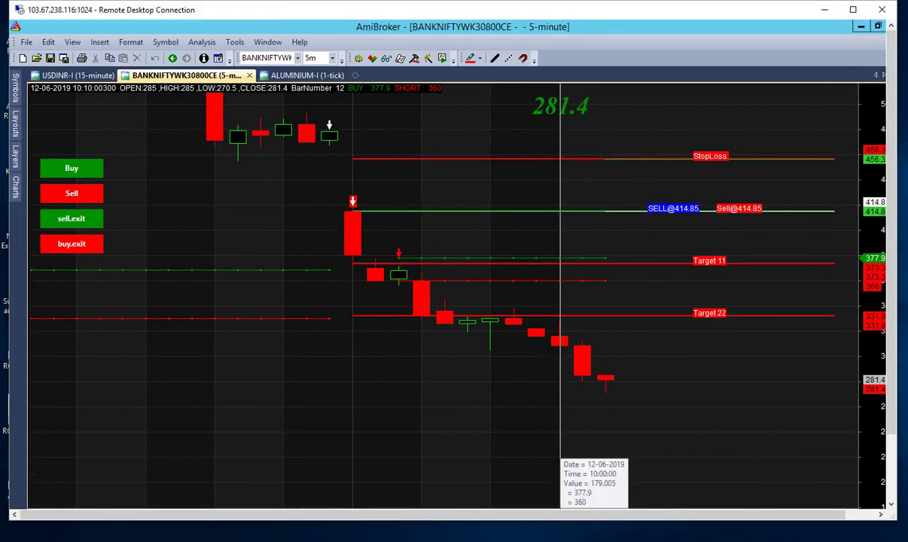
click(852, 9)
click(350, 520)
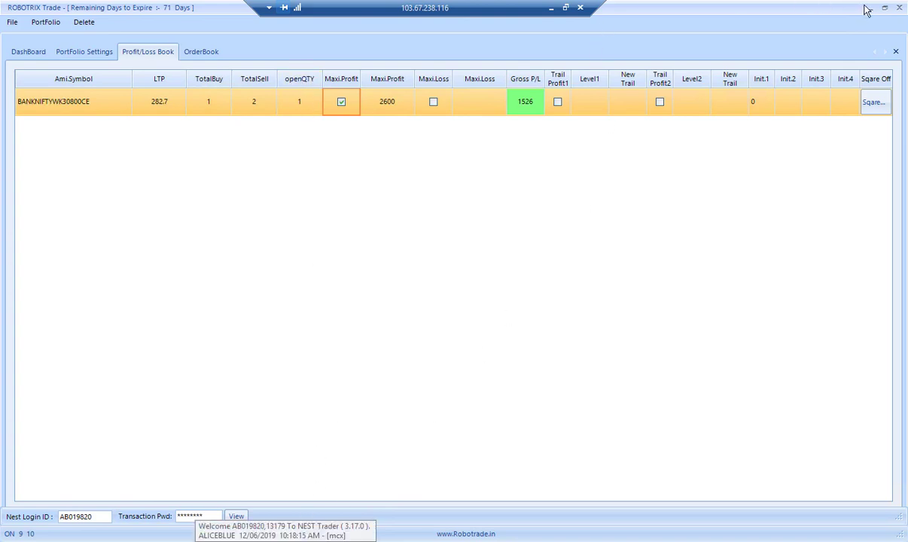
Review the profit/loss book, BANKNIFTYWK30800CE chart and NEST Trader market watch together in the full-screen remote session
click(565, 7)
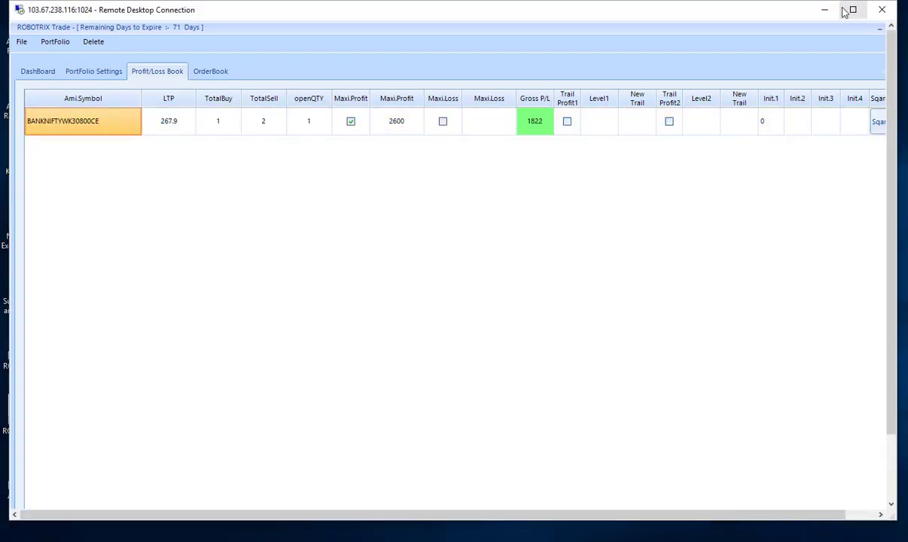
click(879, 9)
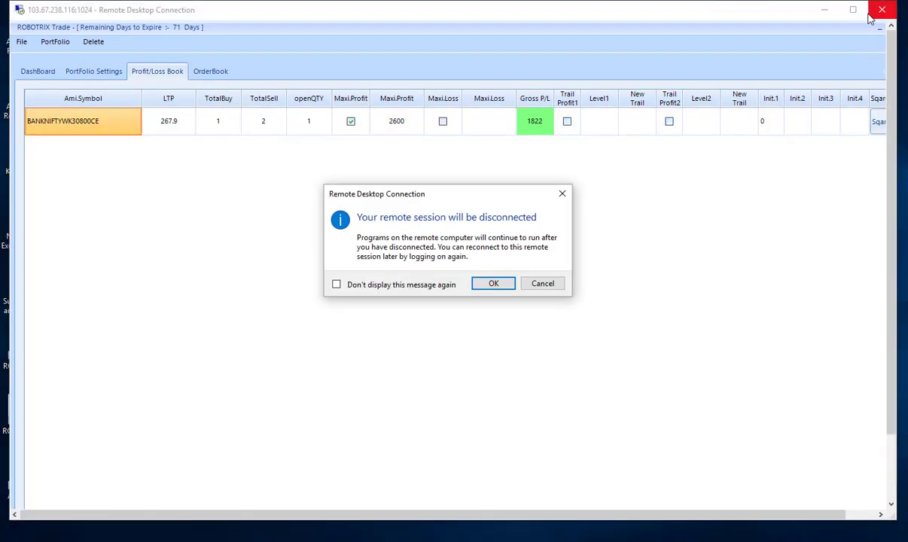
click(539, 283)
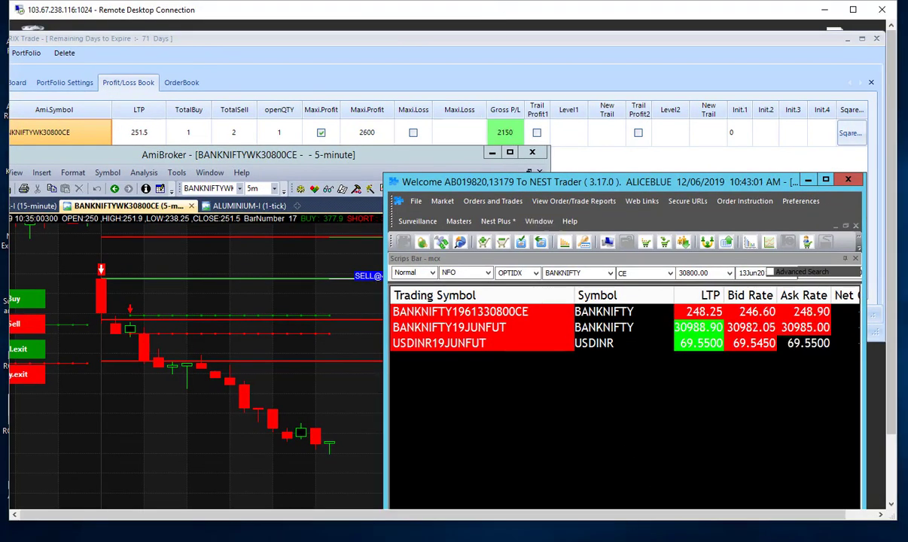
key(ctrl+alt+Break)
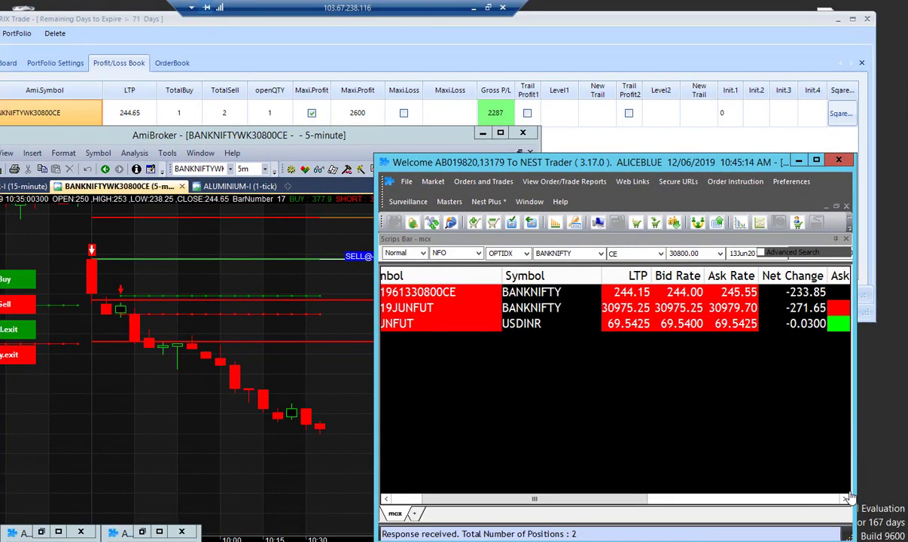